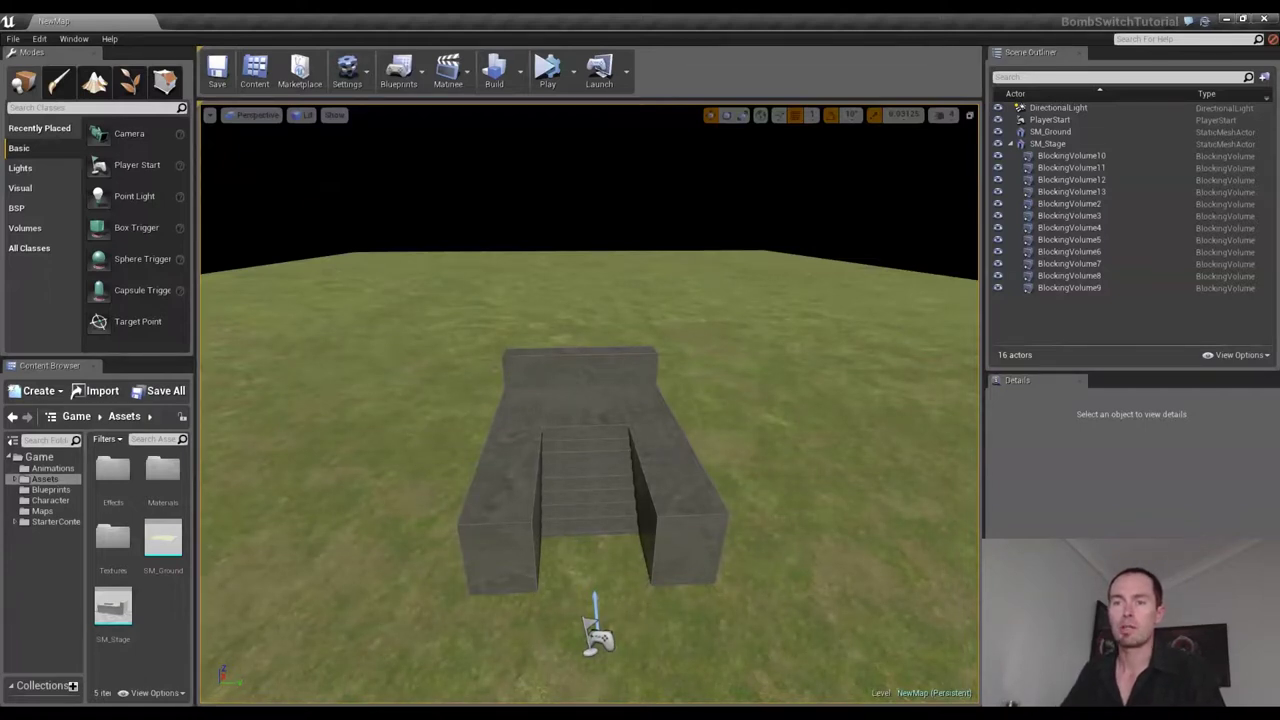
- Search the TurboSquid store for 'bomb' to list bomb 3D models
key("alt+Tab")
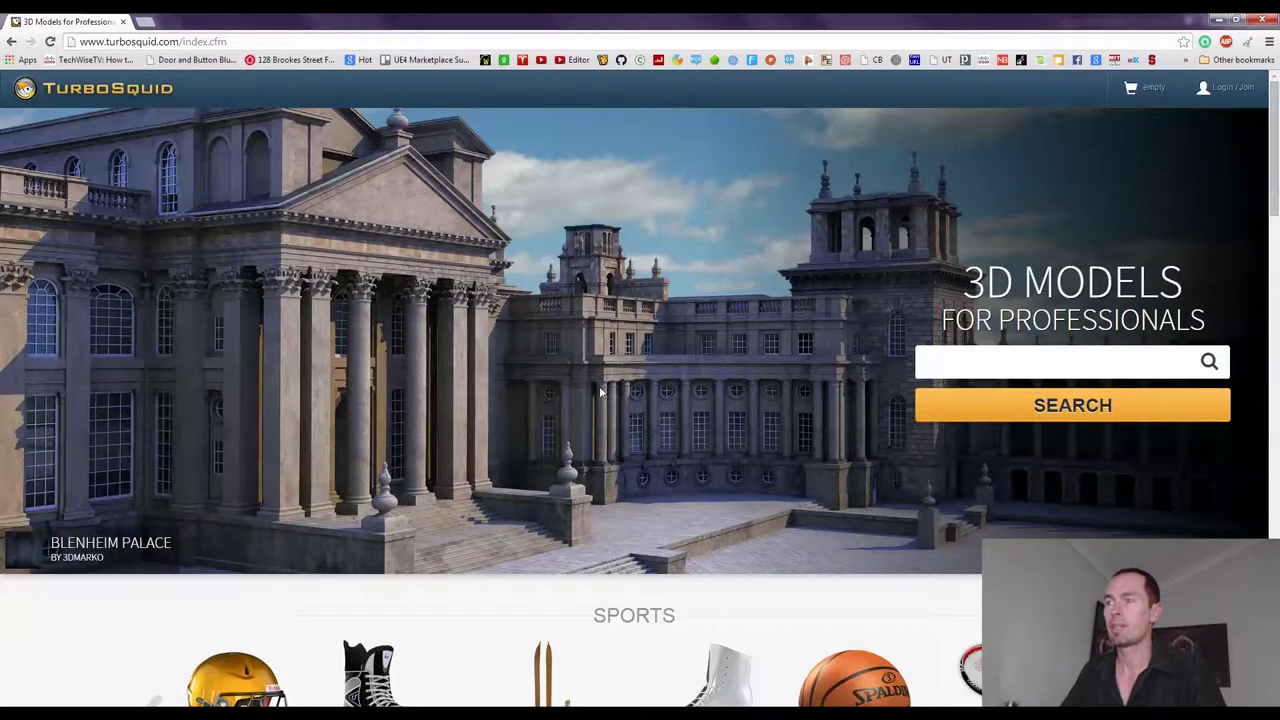
left_click(1000, 355)
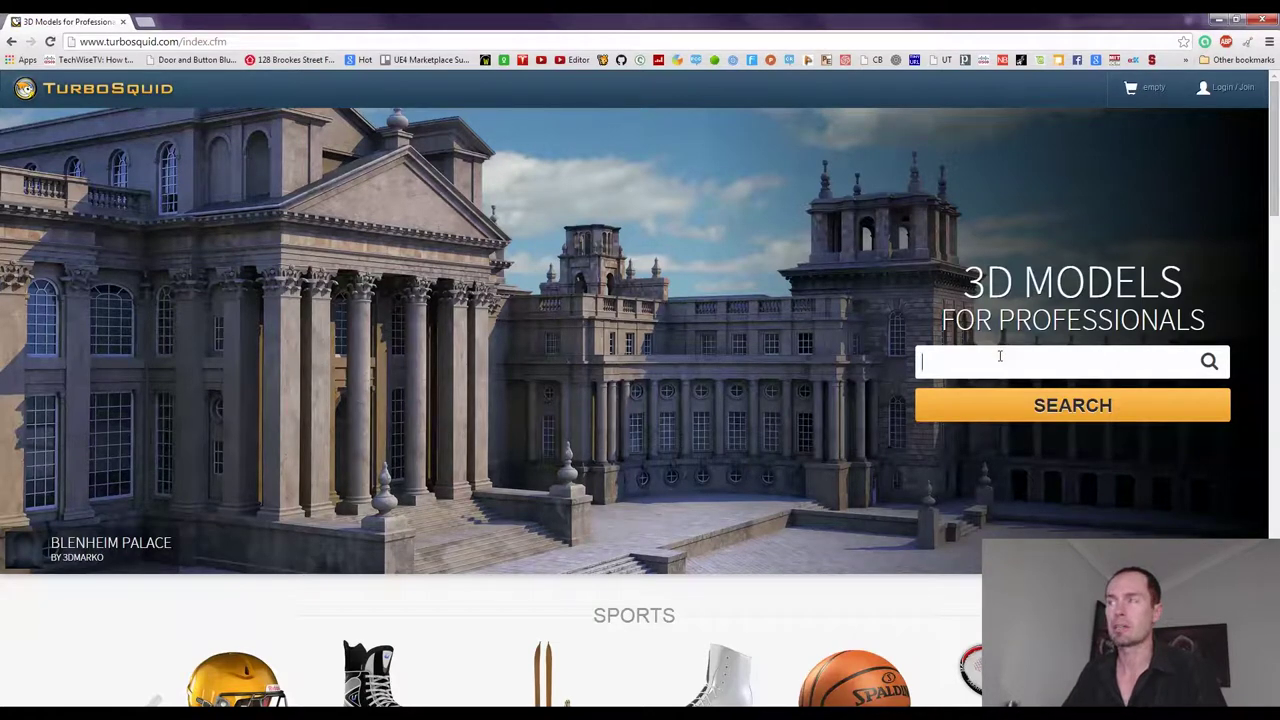
type("bomb")
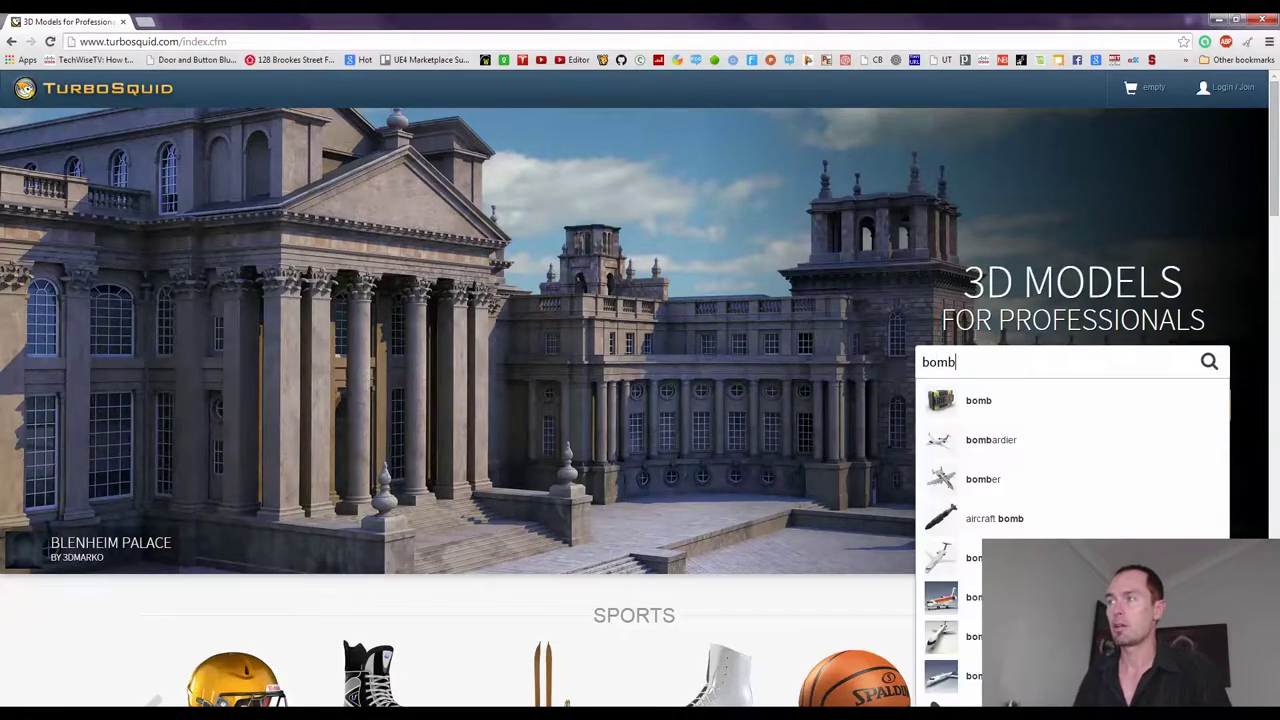
key("Return")
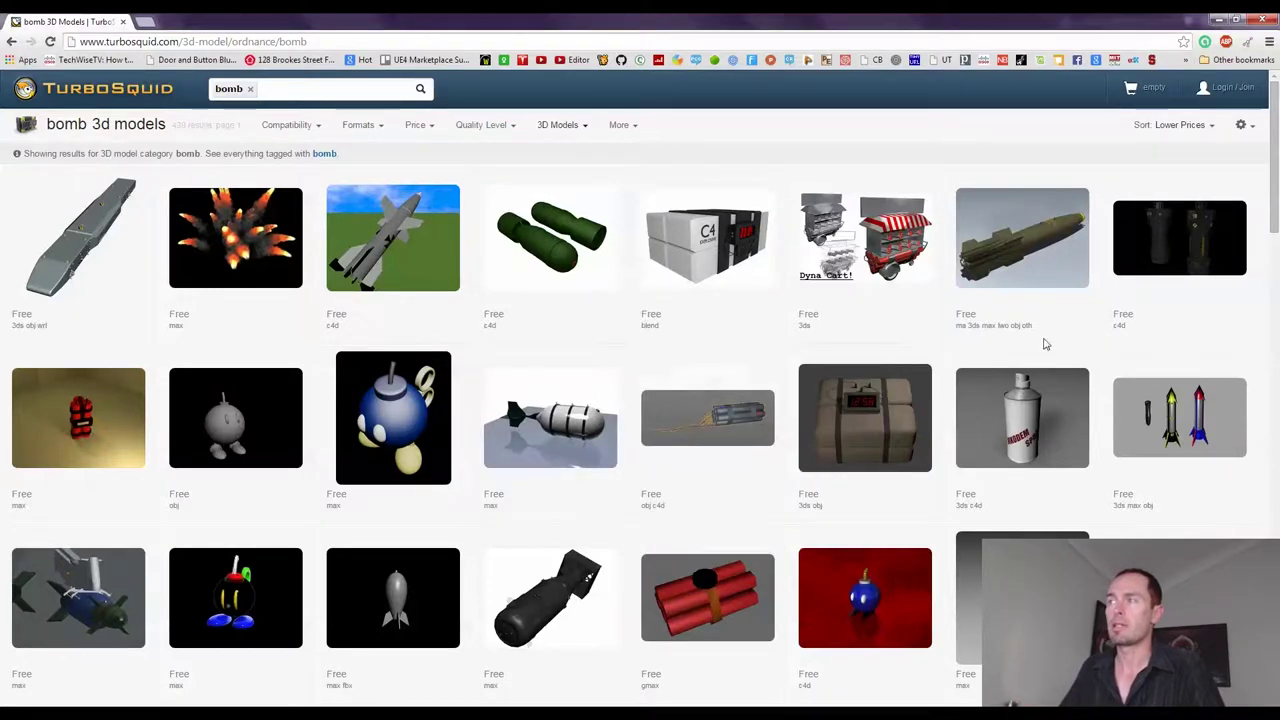
mouse_move(675, 477)
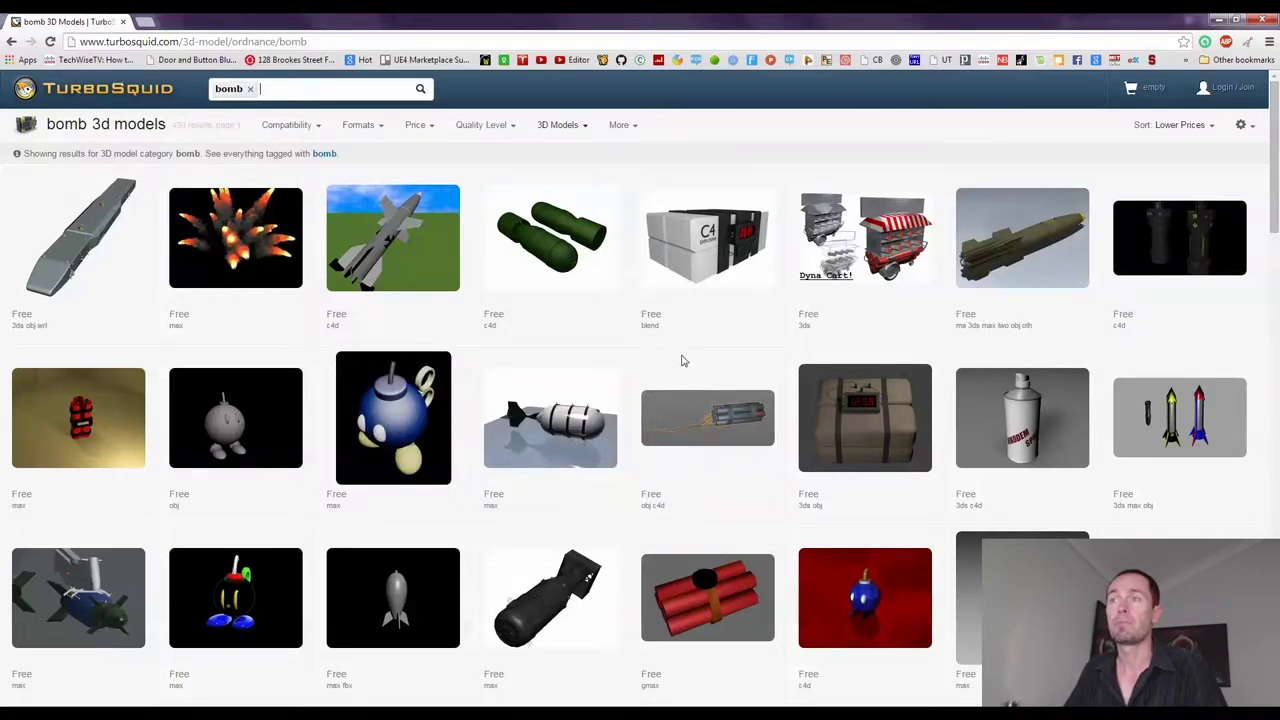
- Filter the bomb results to .fbx, open the free Atomic Bomb page, and return to Unreal
left_click(381, 128)
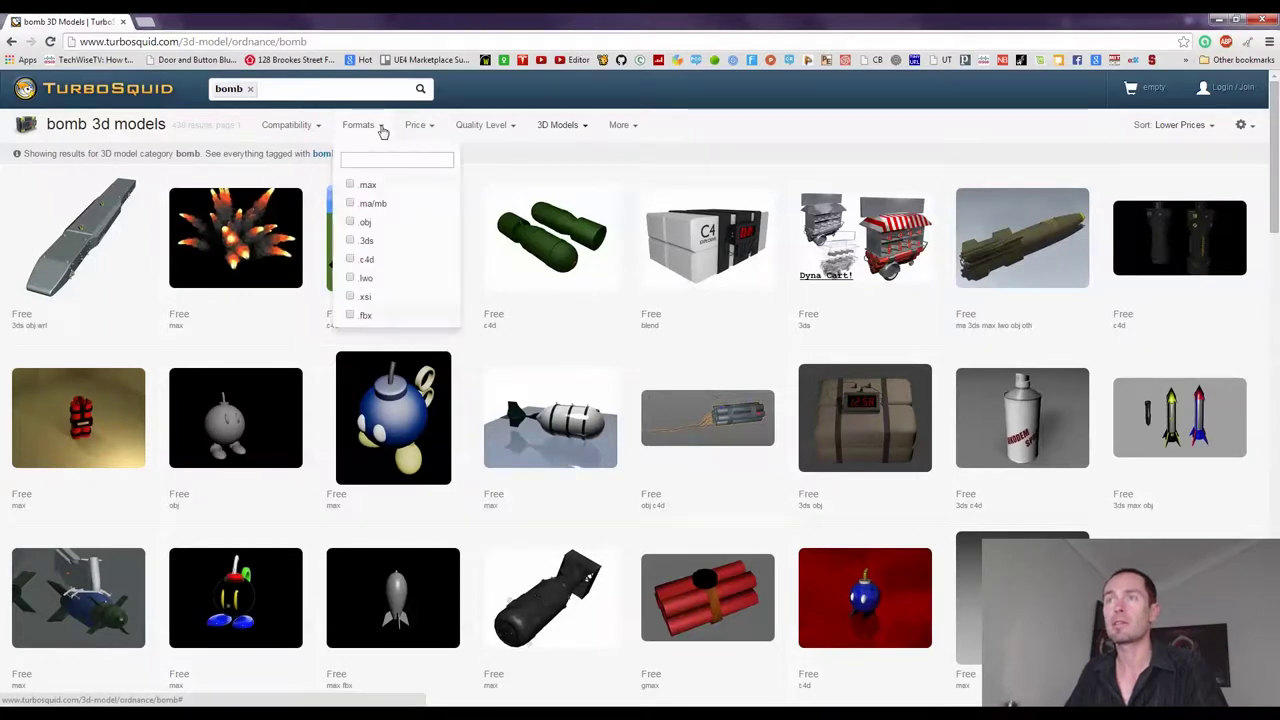
left_click(349, 316)
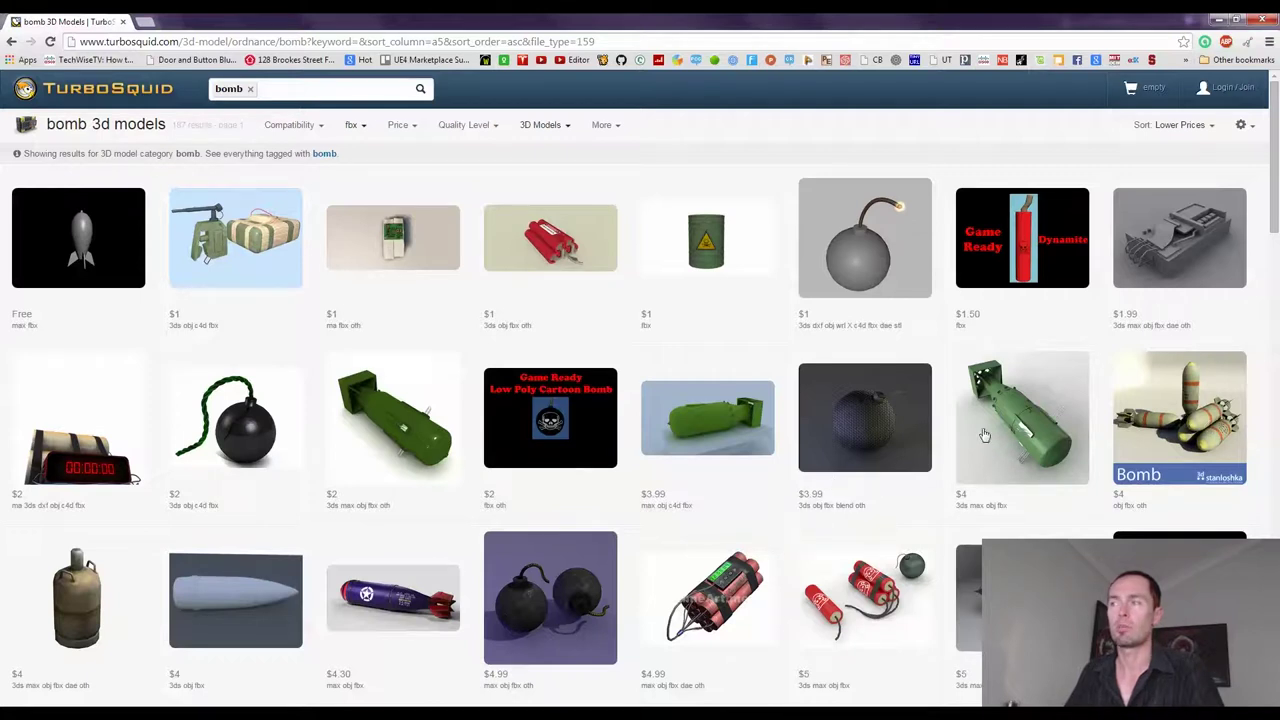
mouse_move(271, 273)
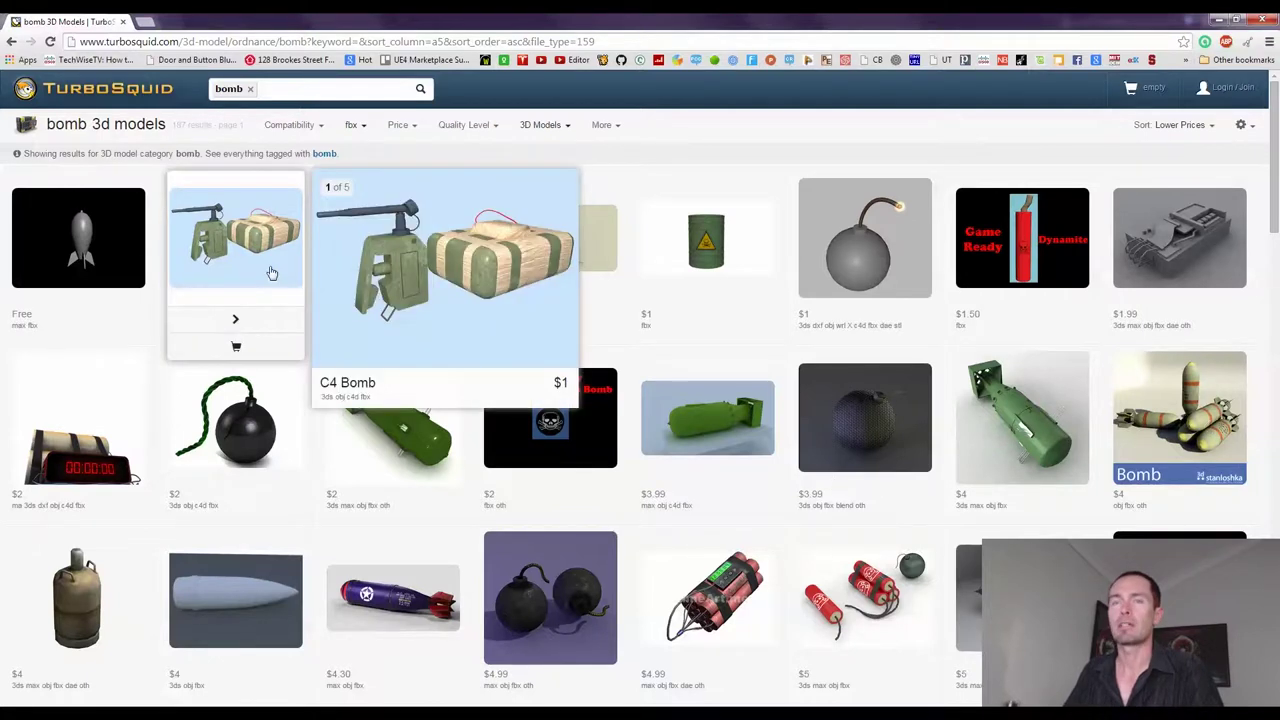
left_click(105, 230)
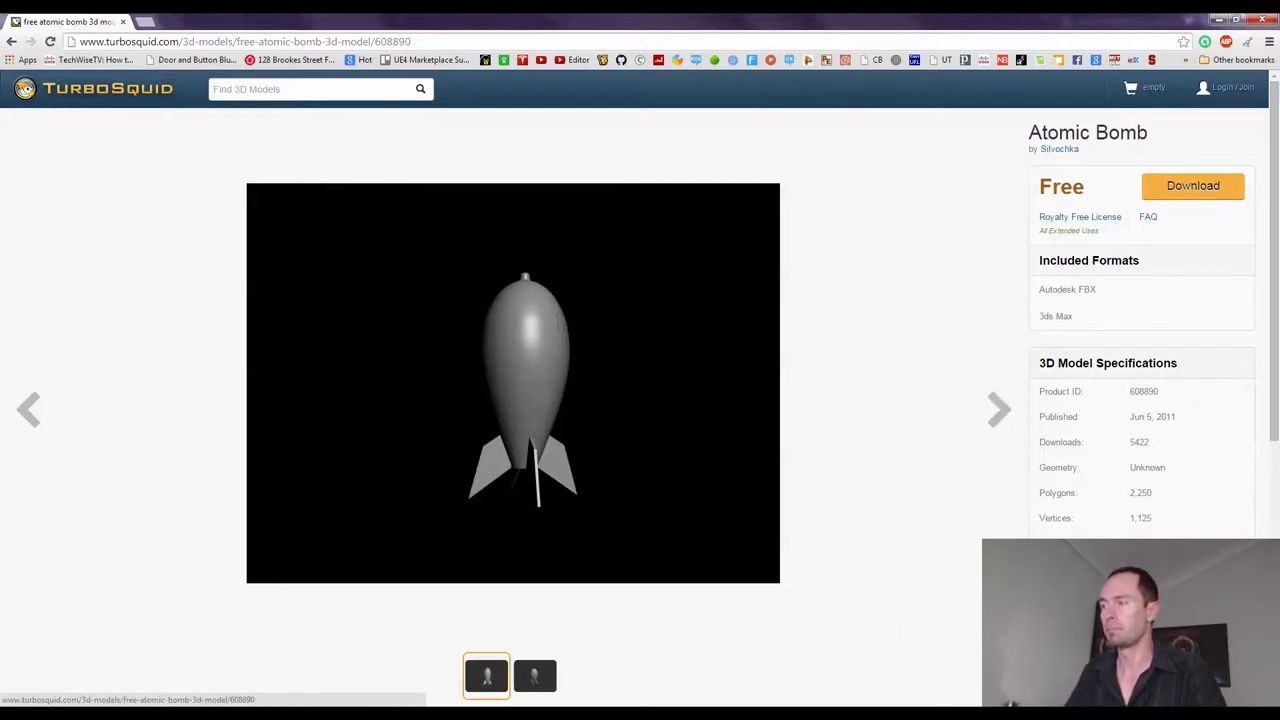
key("alt+Tab")
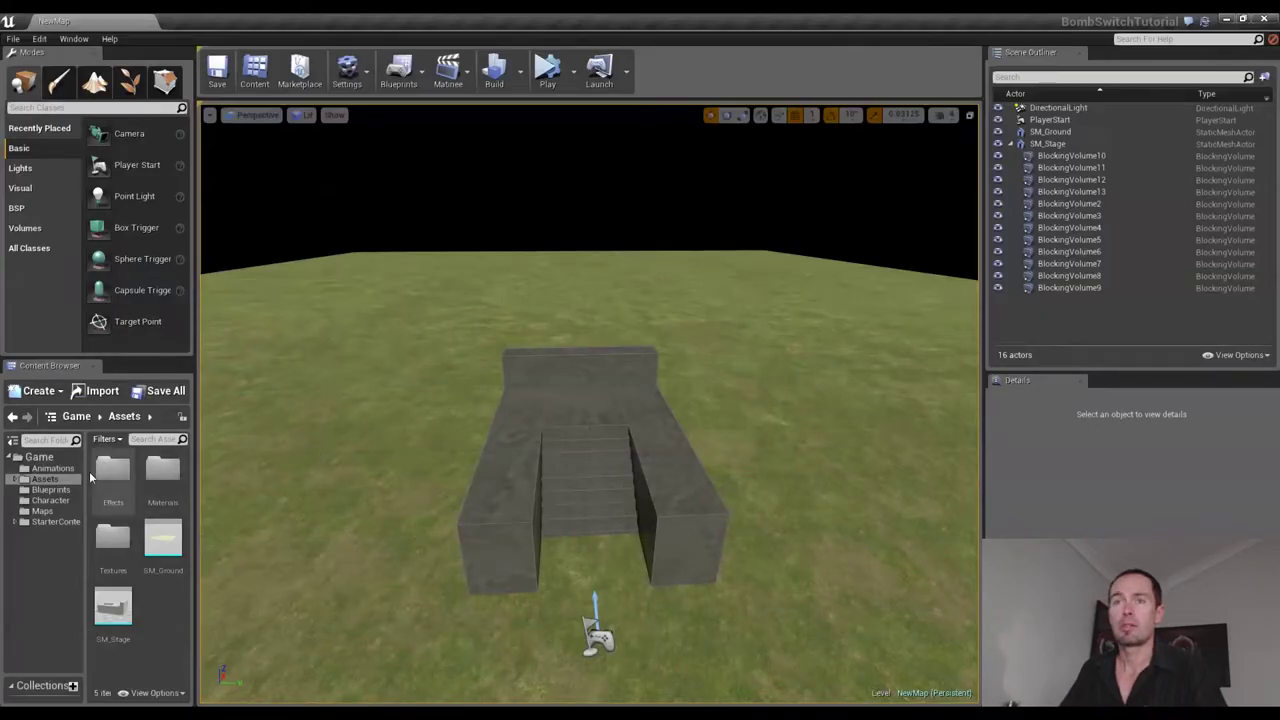
- Import Bomb.FBX into the Assets folder and dismiss the smoothing warning log
left_click(52, 482)
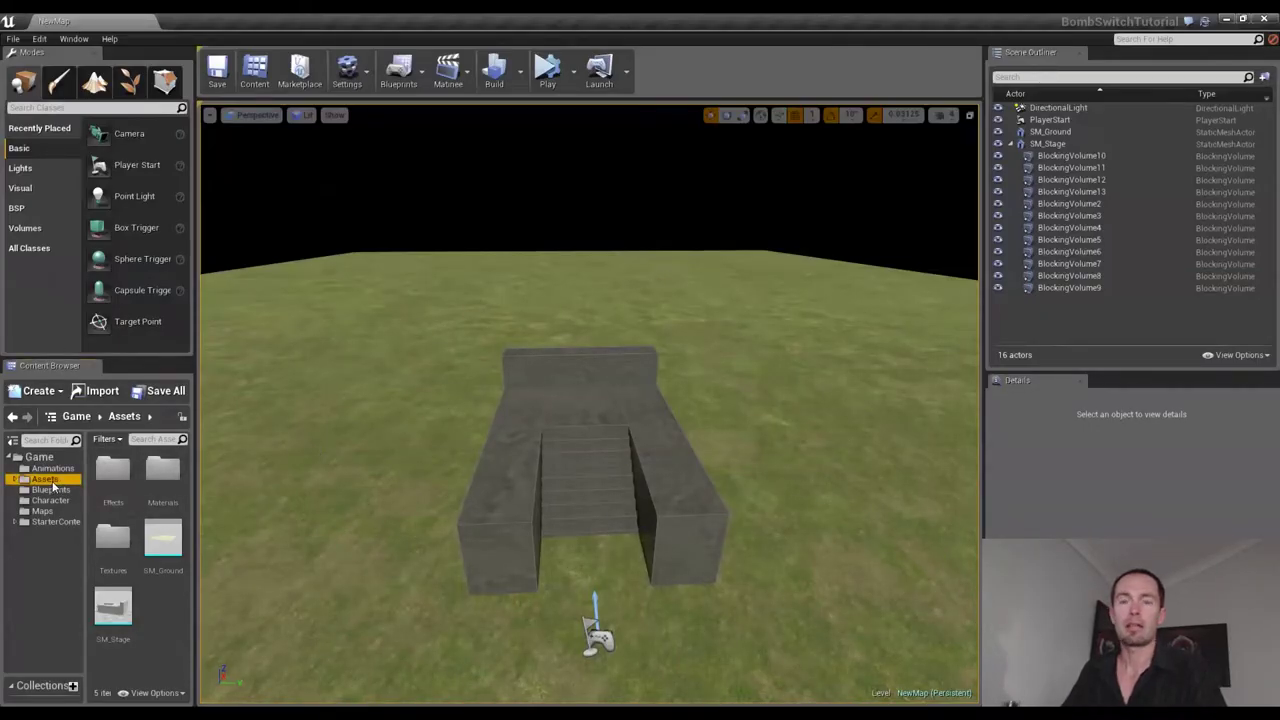
left_click(102, 391)
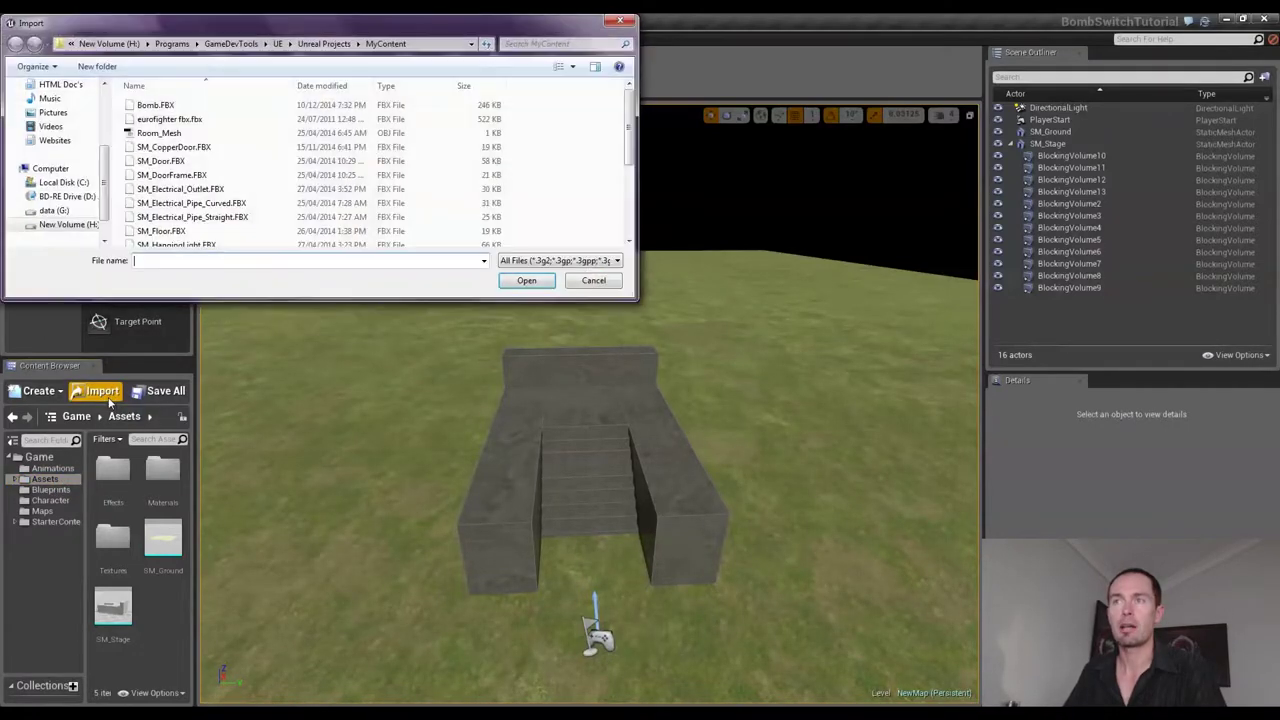
left_click(155, 105)
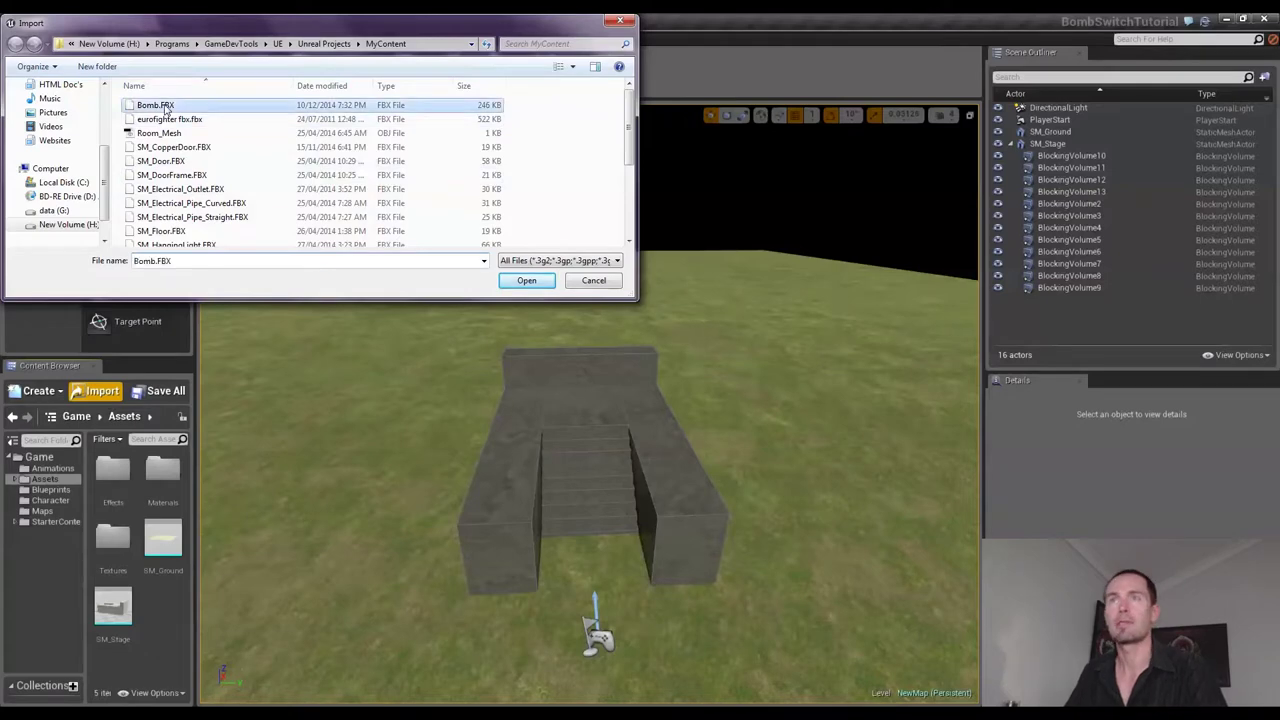
left_click(523, 281)
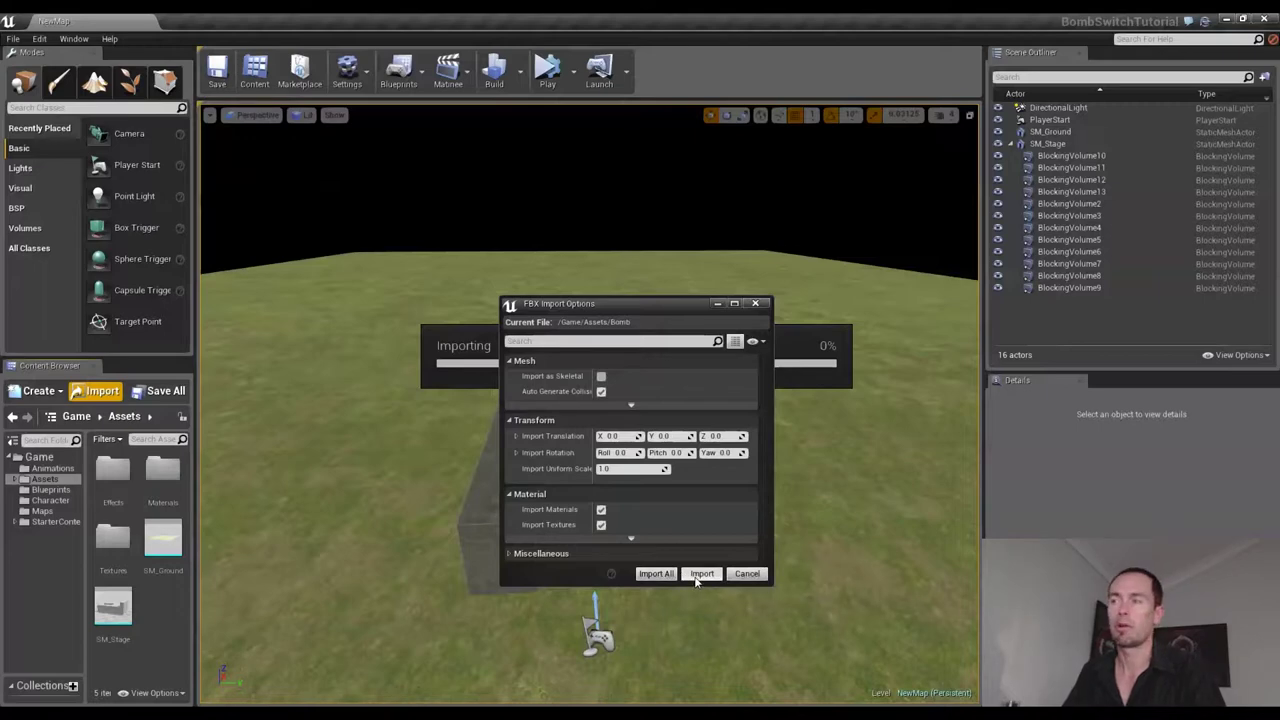
left_click(701, 574)
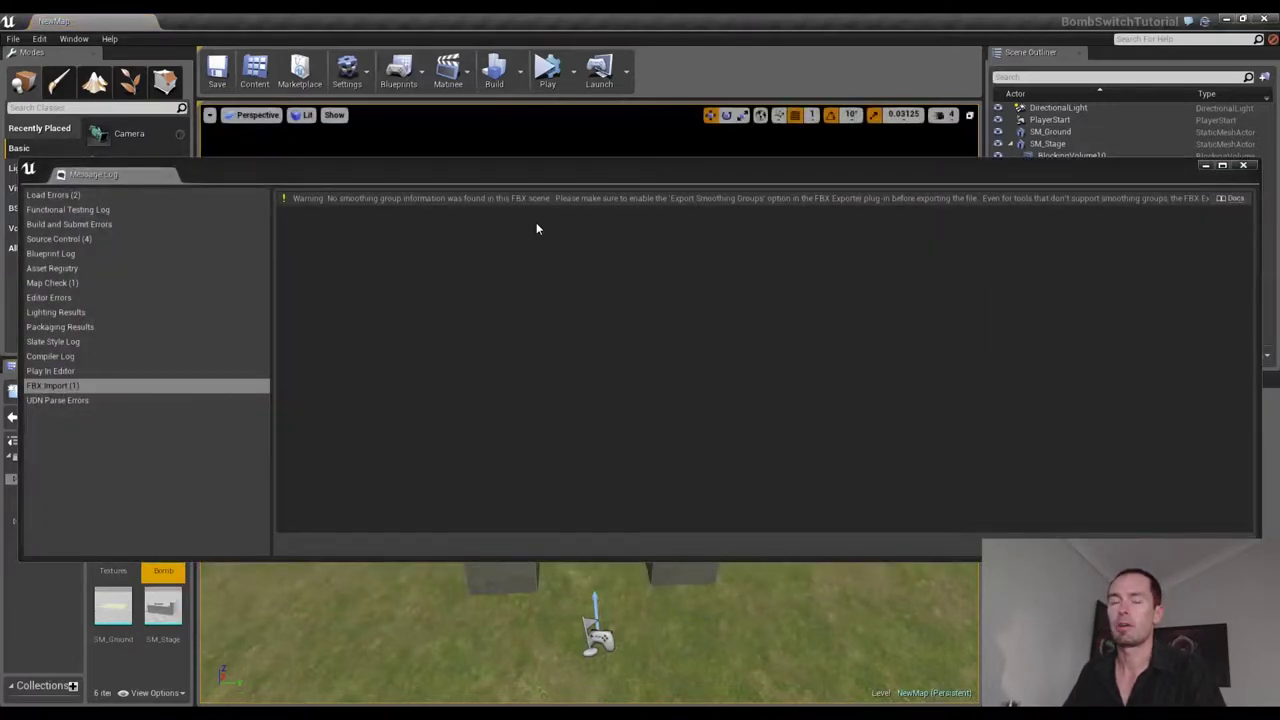
left_click(1243, 166)
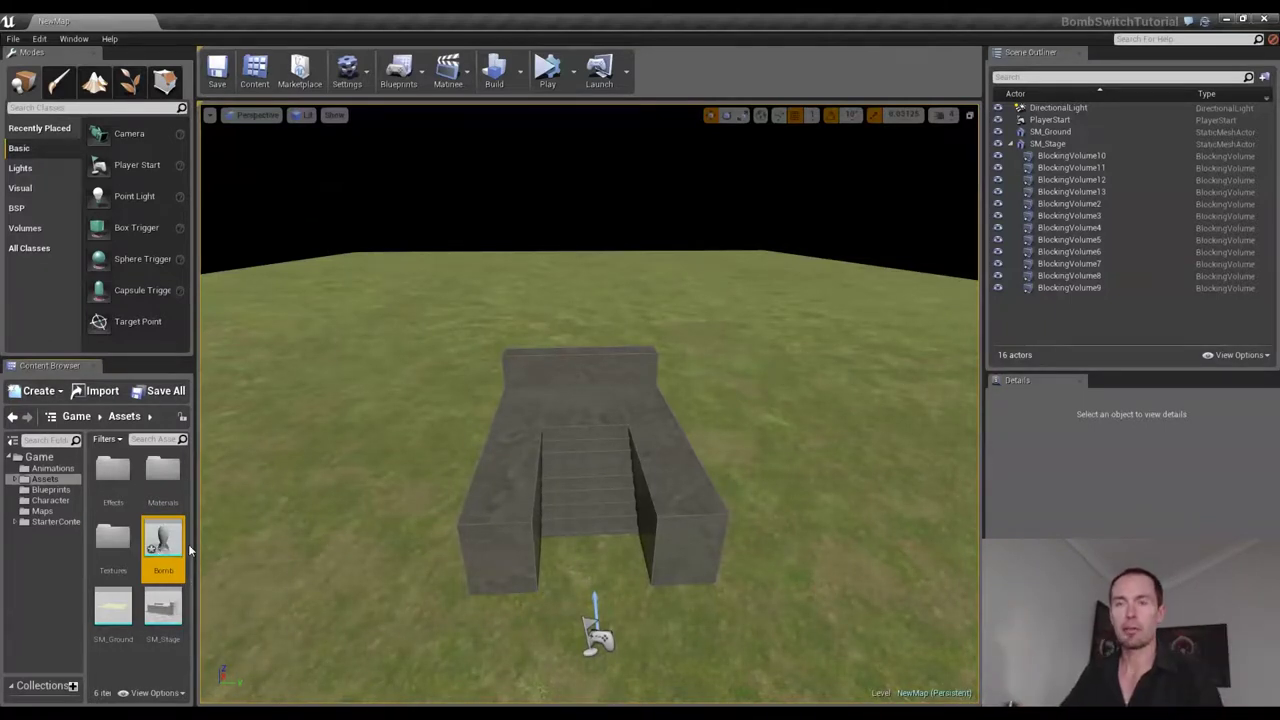
- Create the Bomb_DM destructible mesh from the Bomb asset and open it for editing
right_click(168, 538)
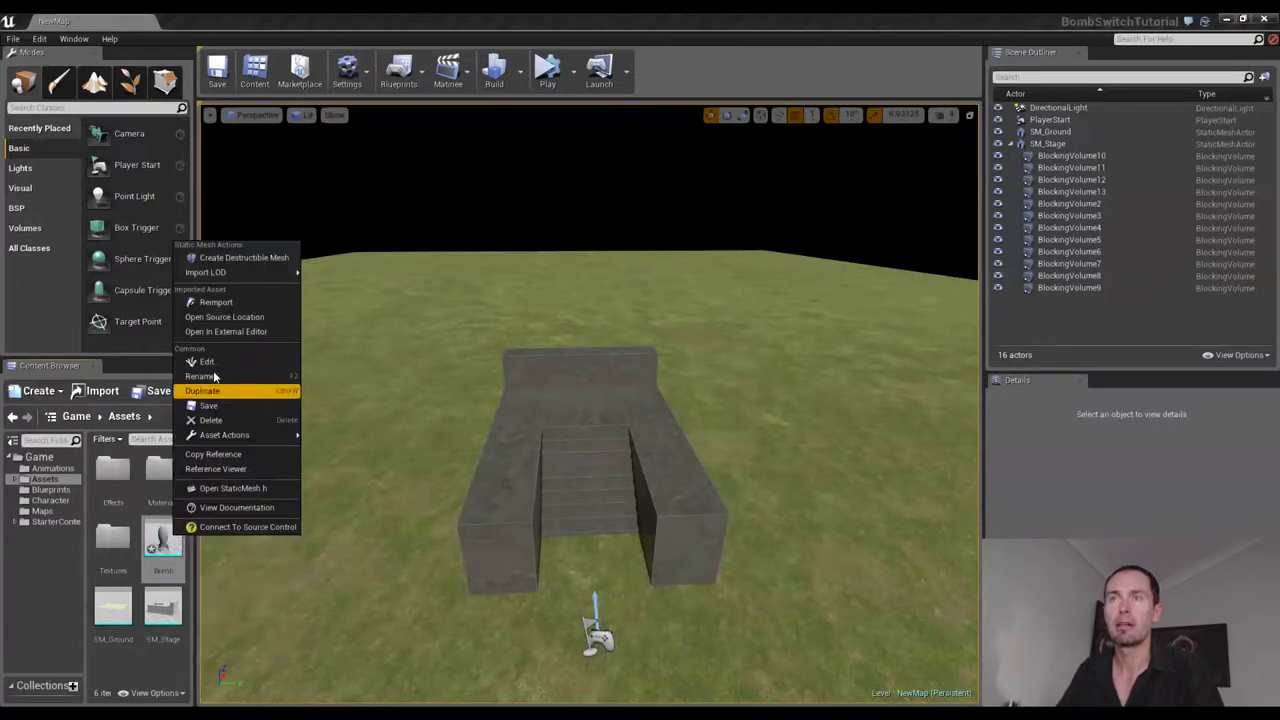
left_click(239, 259)
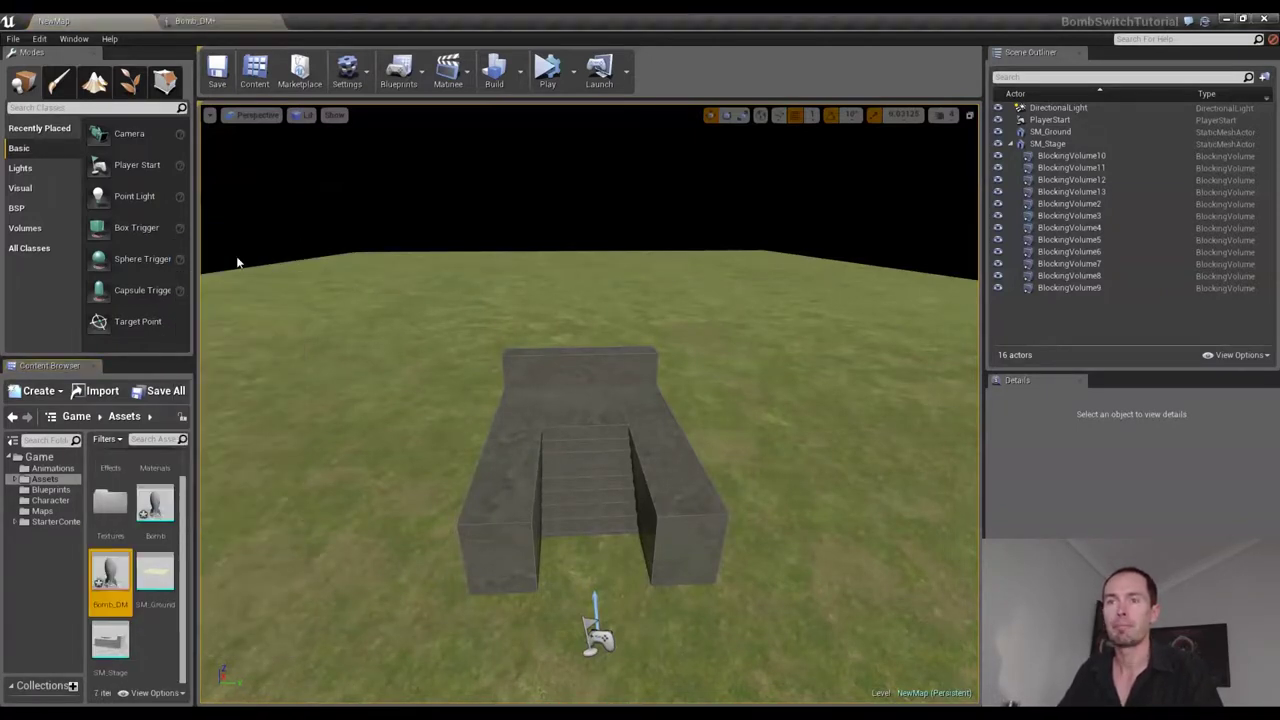
double_click(110, 573)
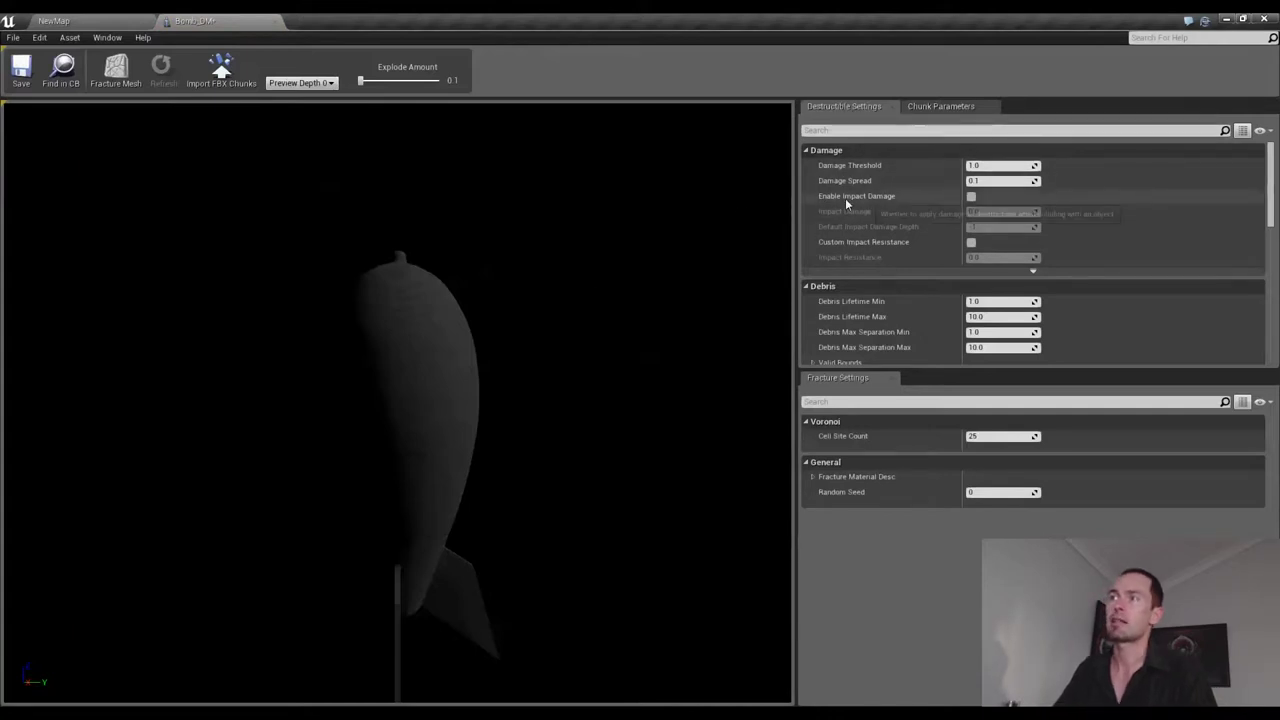
- Enable Impact Damage on Bomb_DM and raise Voronoi Cell Site Count from 25 to 500
left_click(971, 197)
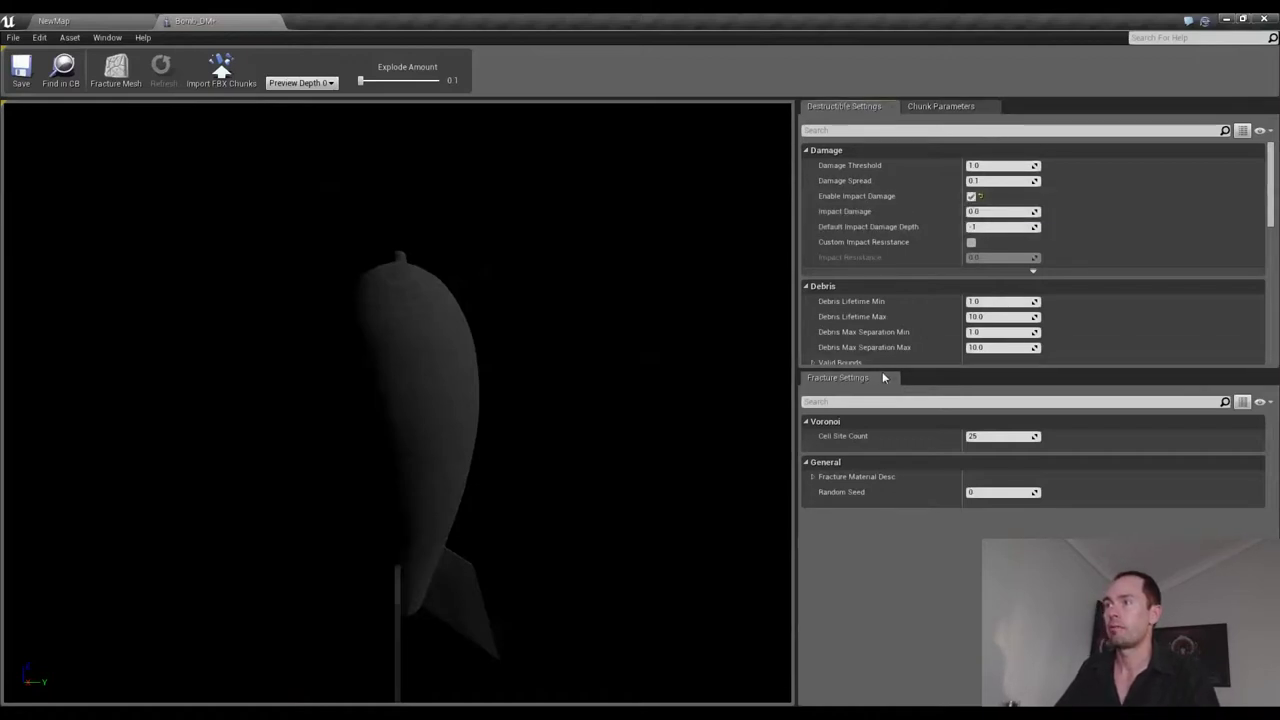
left_click_drag(883, 377, 845, 262)
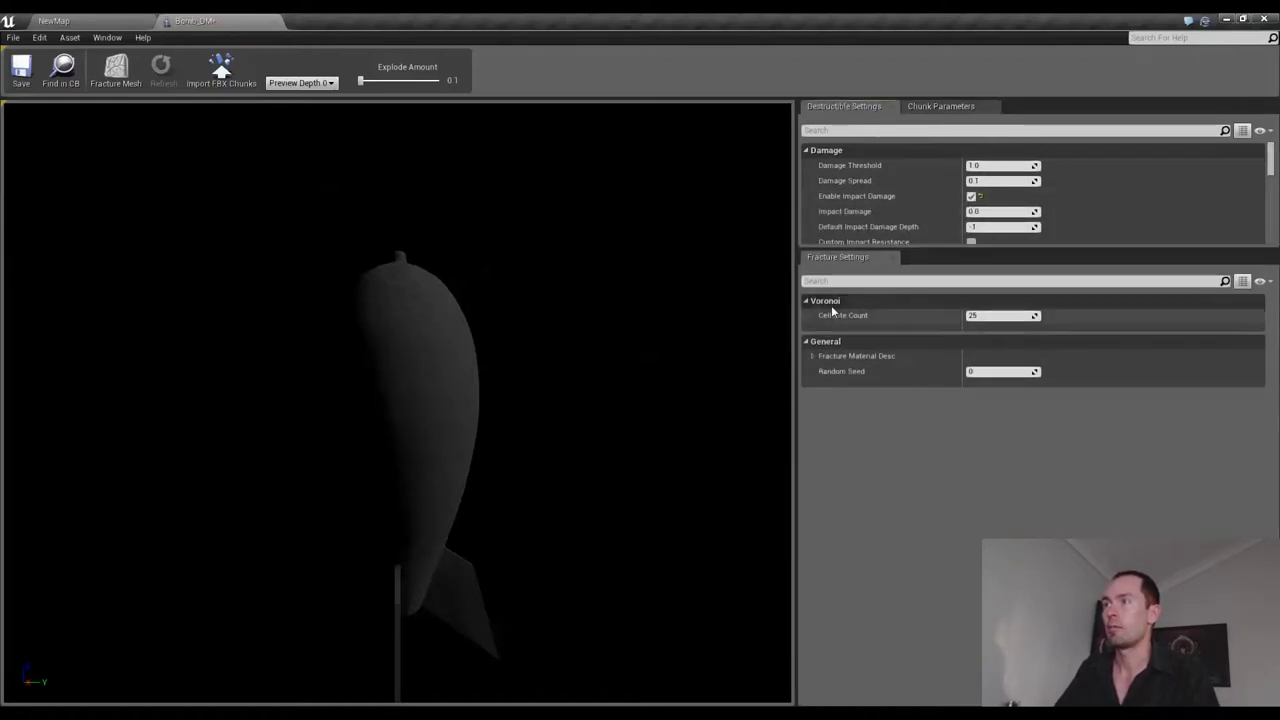
left_click_drag(976, 315, 984, 315)
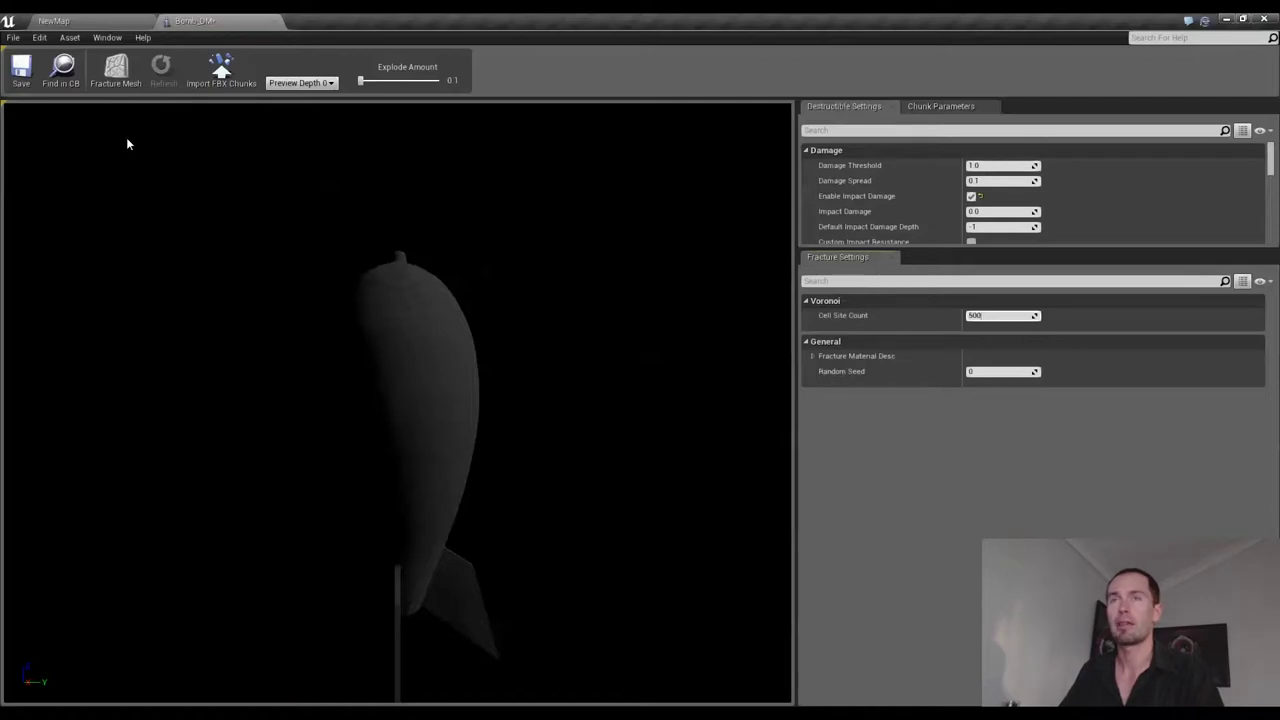
- Run Fracture Mesh on Bomb_DM to split it into 500-site Voronoi chunks
left_click(124, 77)
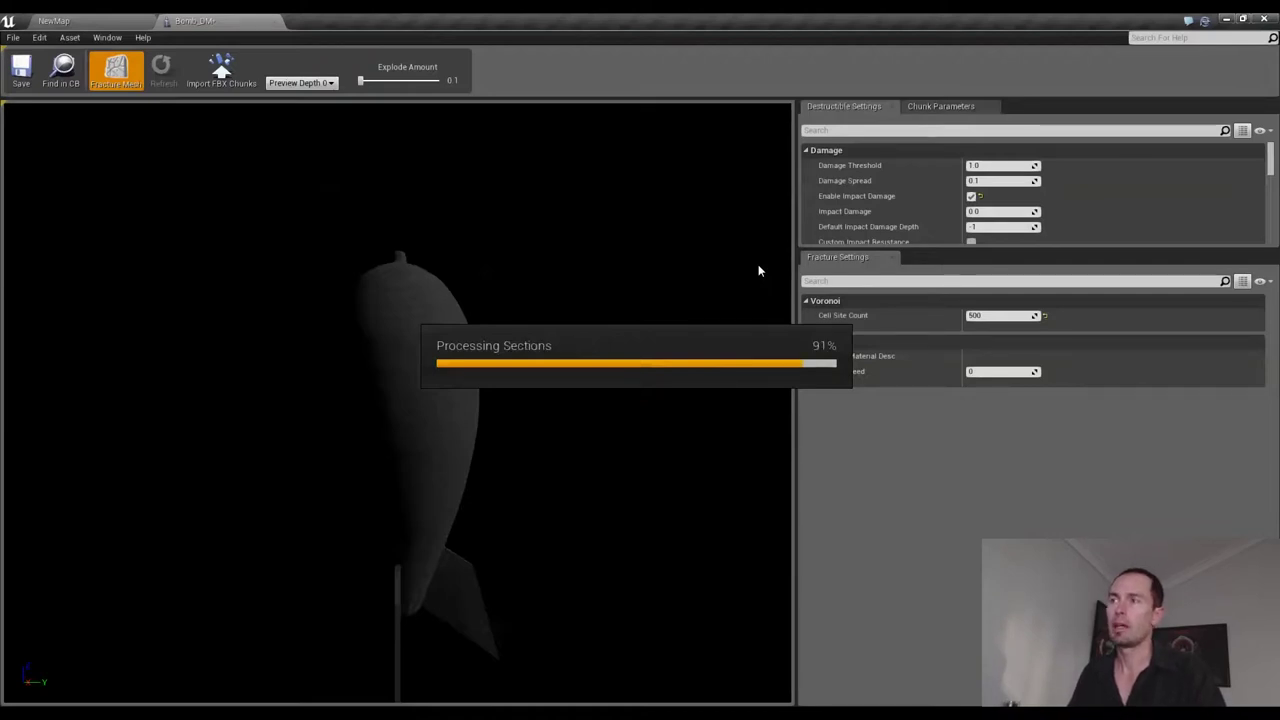
- Inspect the cracked bomb preview, then enlarge Destructible Settings and scroll toward Effects
scroll(446, 277, "down", 2)
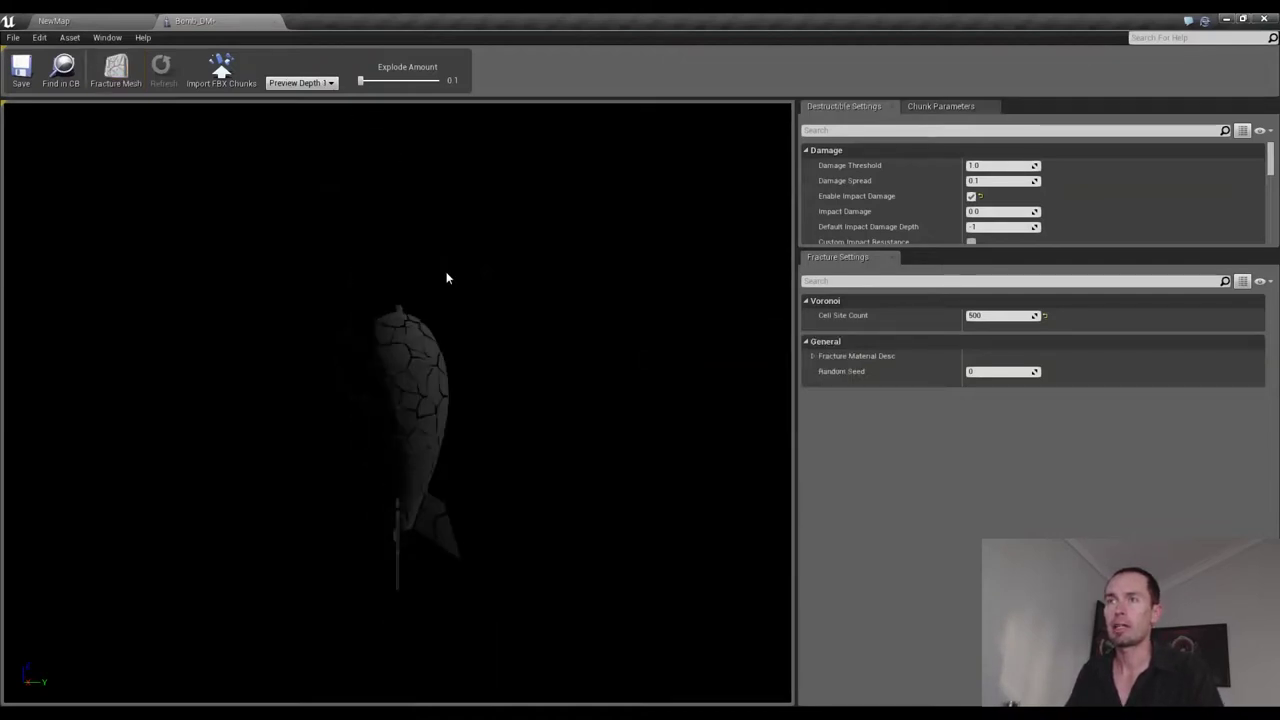
mouse_move(360, 80)
left_mouse_down()
mouse_move(391, 80)
mouse_move(361, 80)
left_mouse_up()
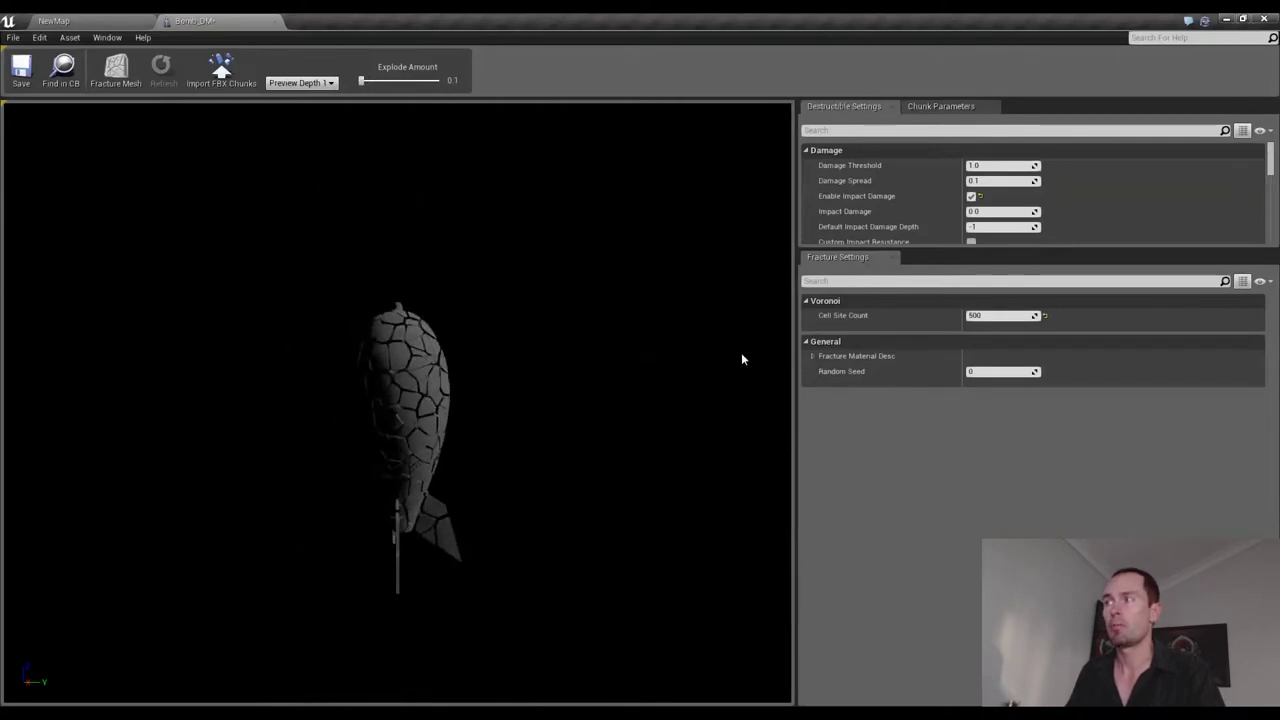
left_click(980, 315)
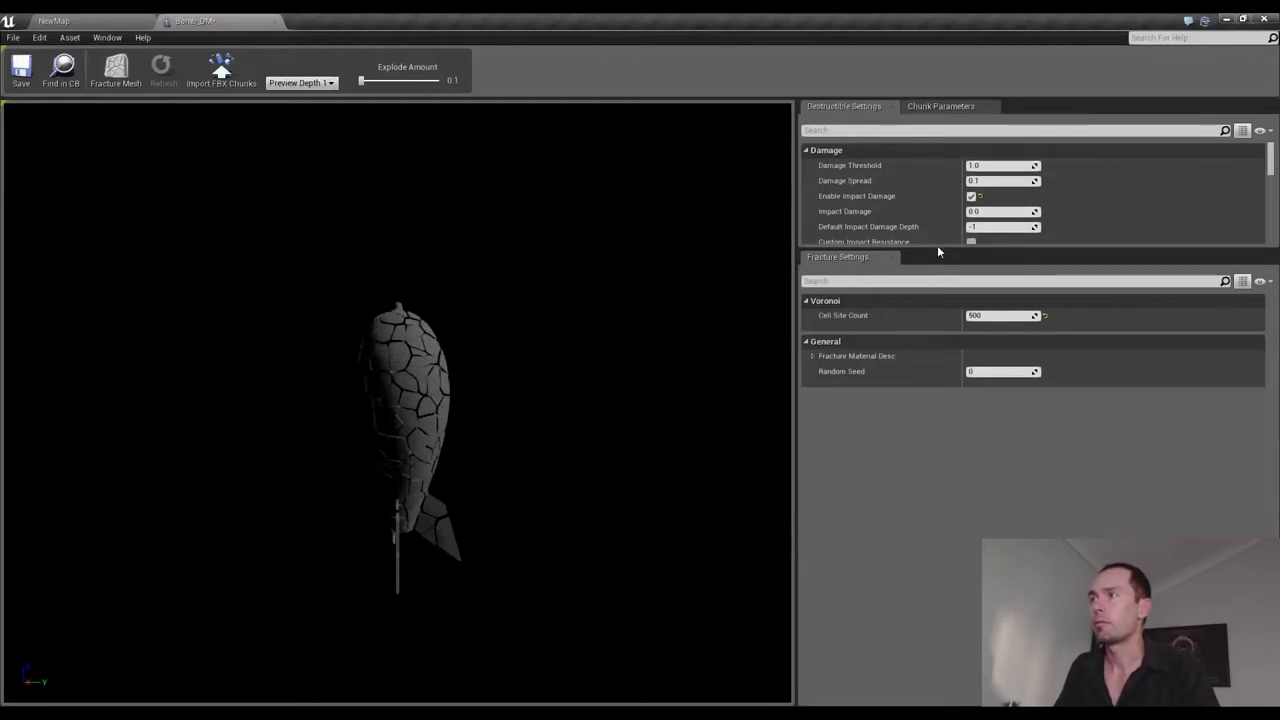
left_click_drag(920, 248, 920, 514)
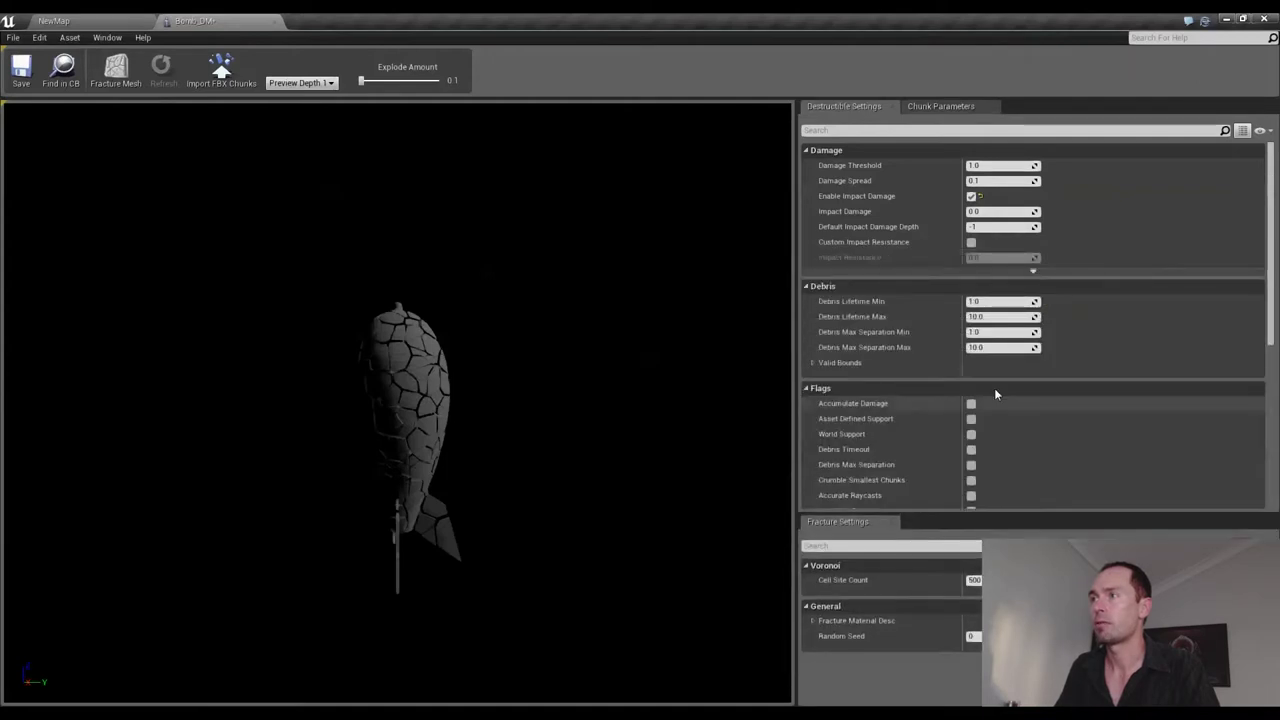
scroll(1090, 325, "down", 8)
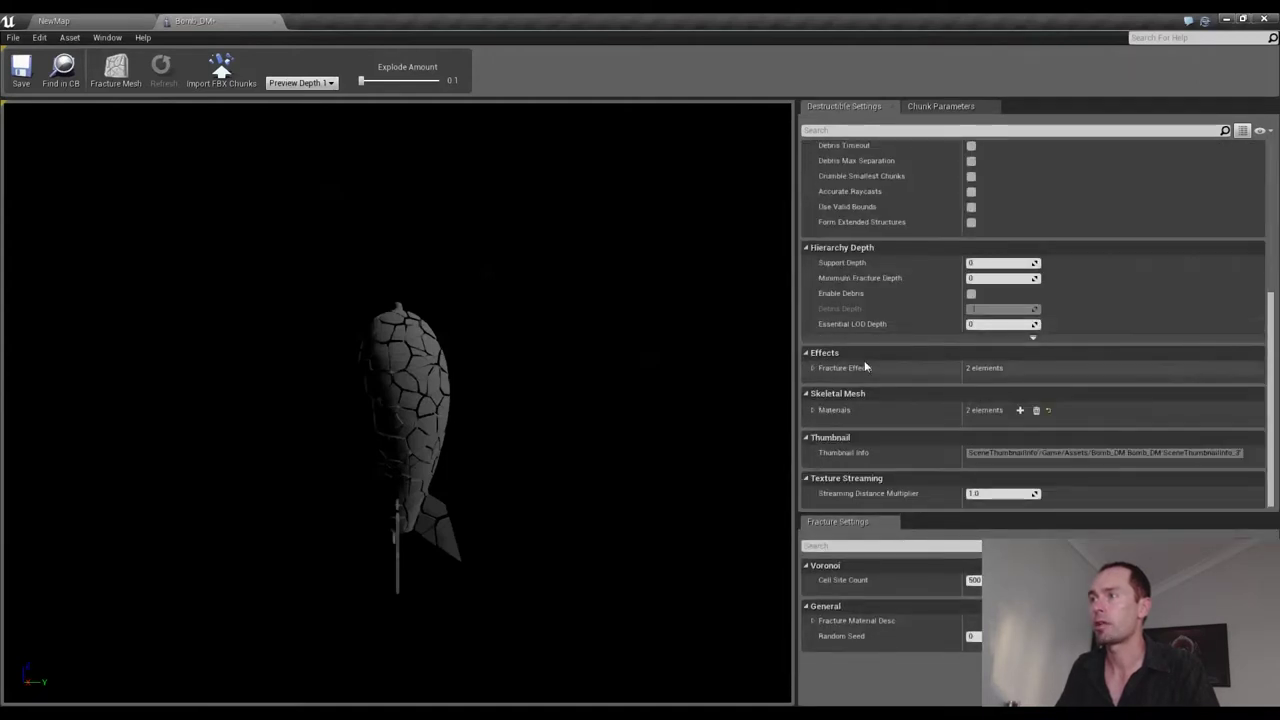
- Expand Fracture Effects and show element 1's particle system and sound, both None
left_click(813, 368)
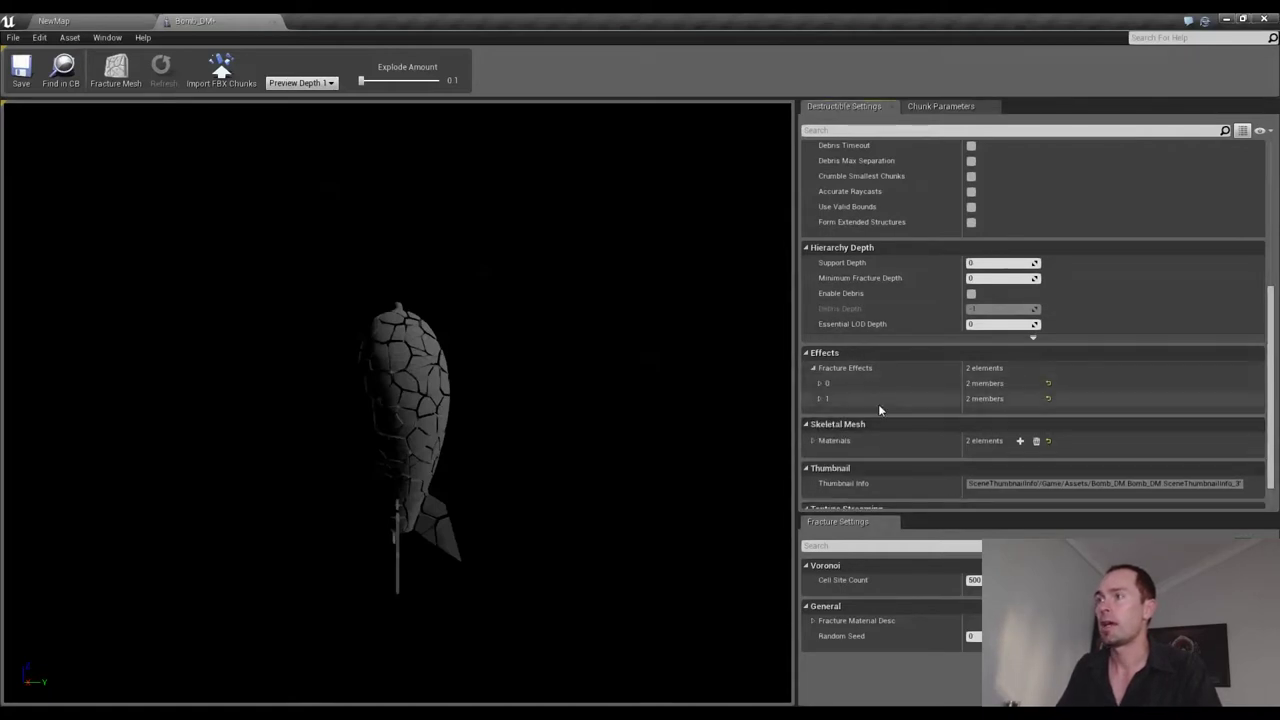
scroll(843, 379, "down", 1)
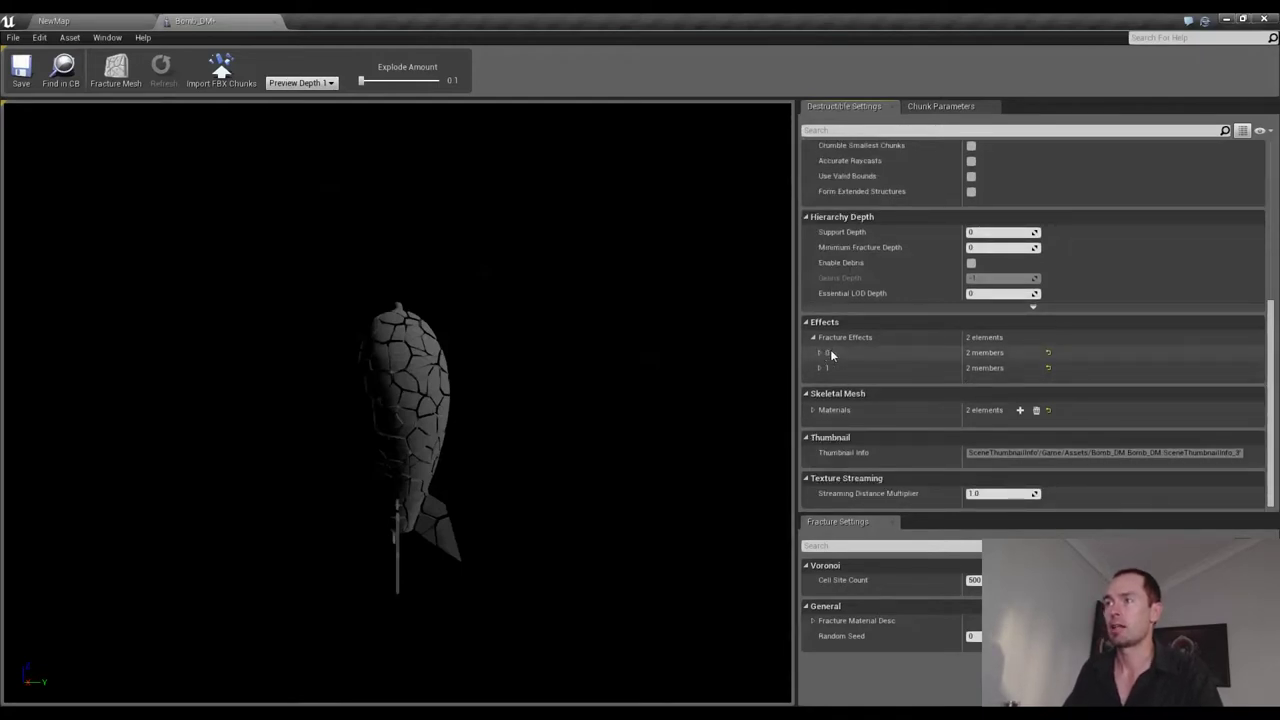
left_click(821, 354)
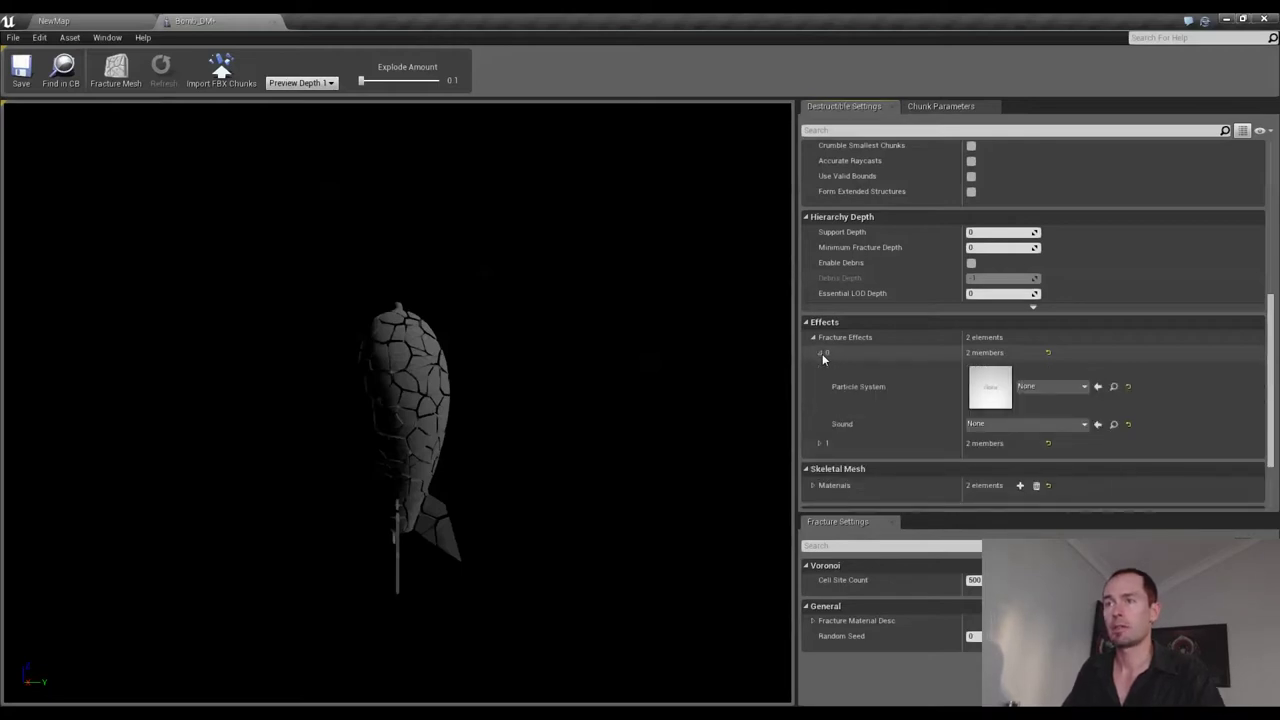
left_click(821, 353)
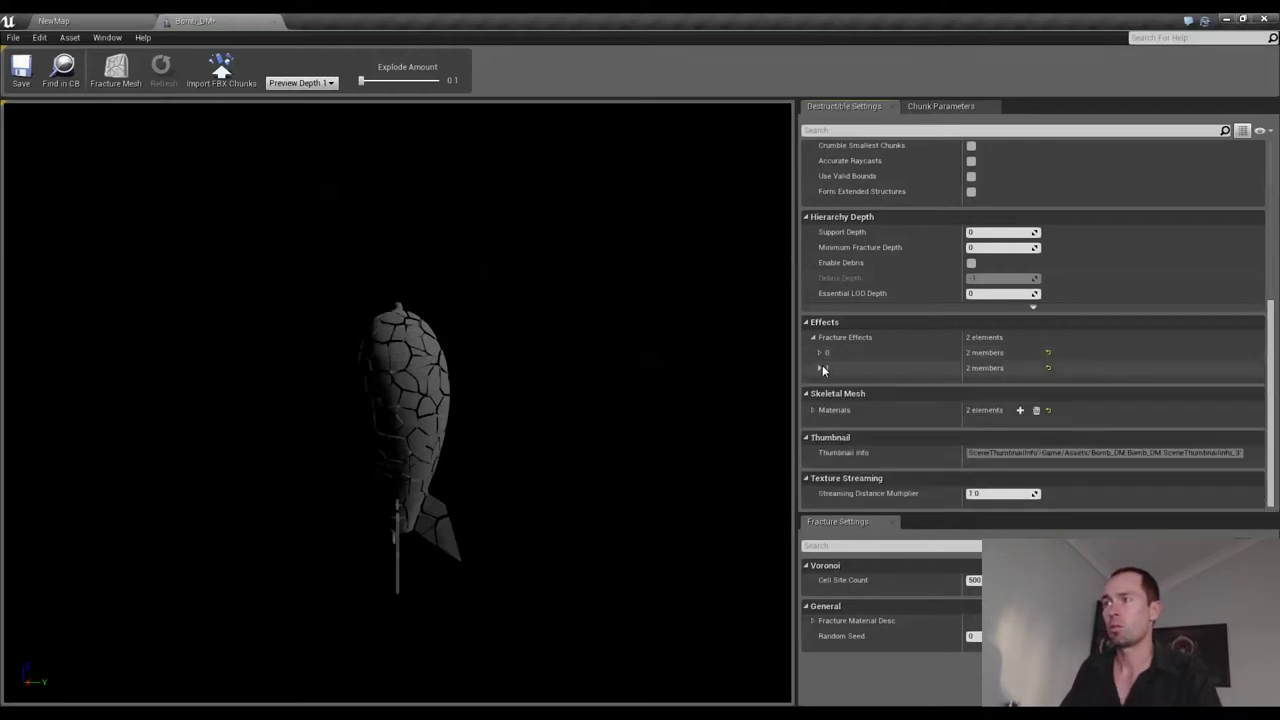
left_click(821, 367)
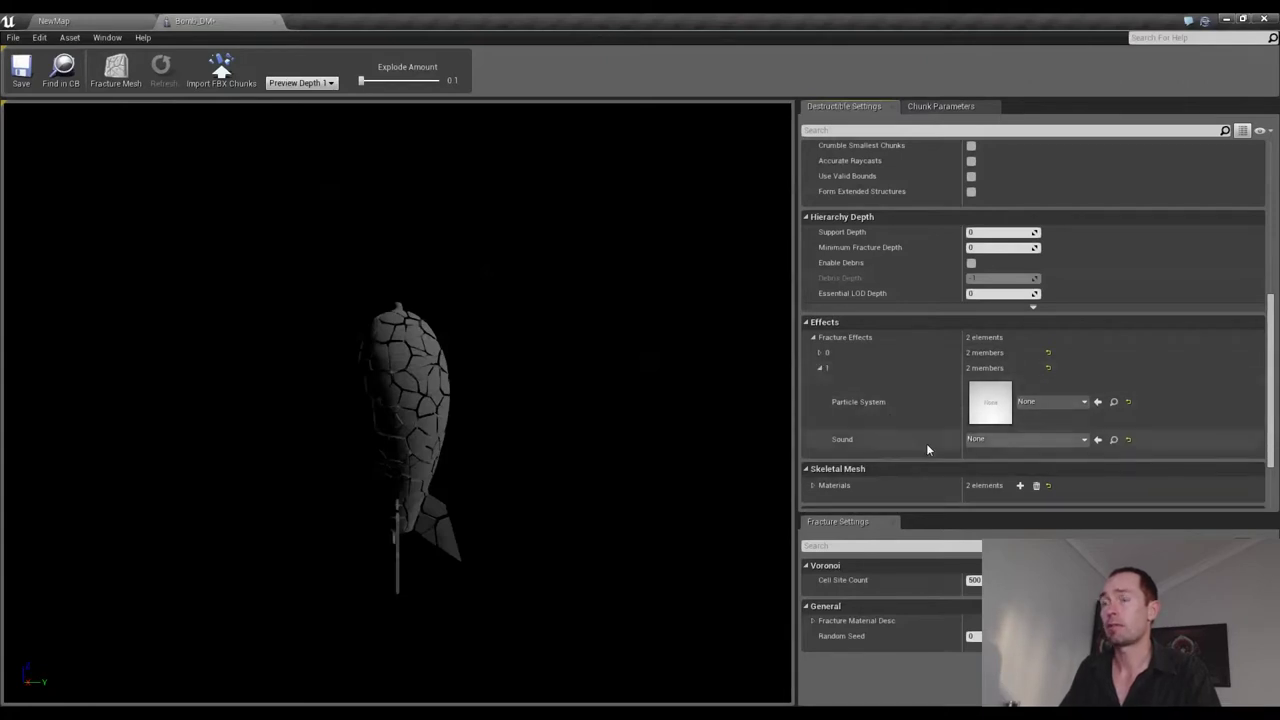
left_click(331, 83)
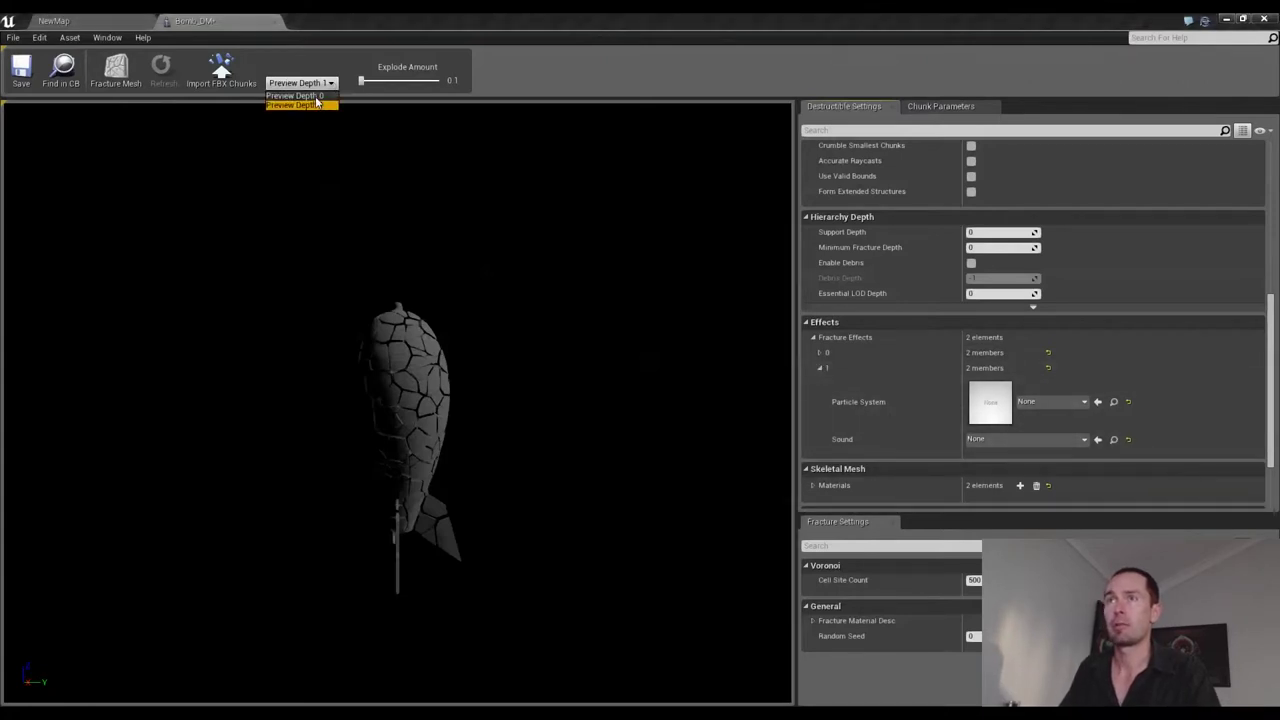
- Toggle Preview Depth 0 then 1, set Explode Amount to 1.2, then switch to the NewMap tab
left_click(295, 95)
left_click(362, 83)
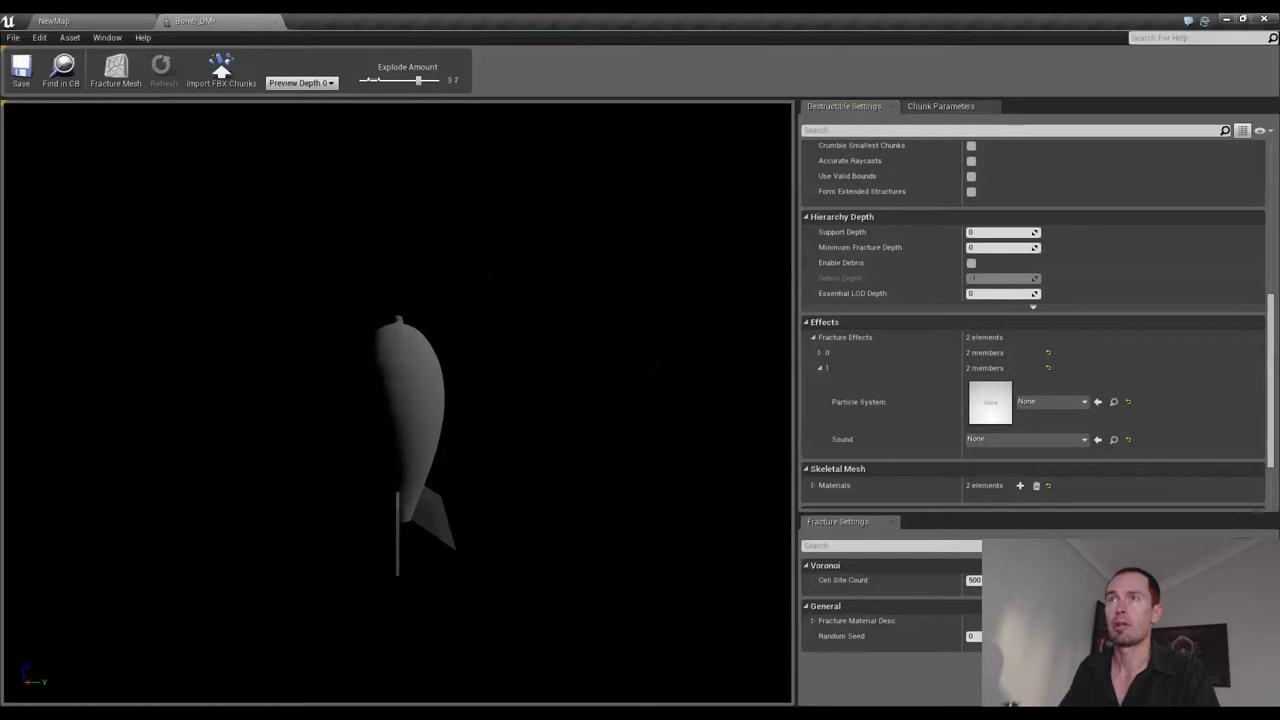
left_click(330, 83)
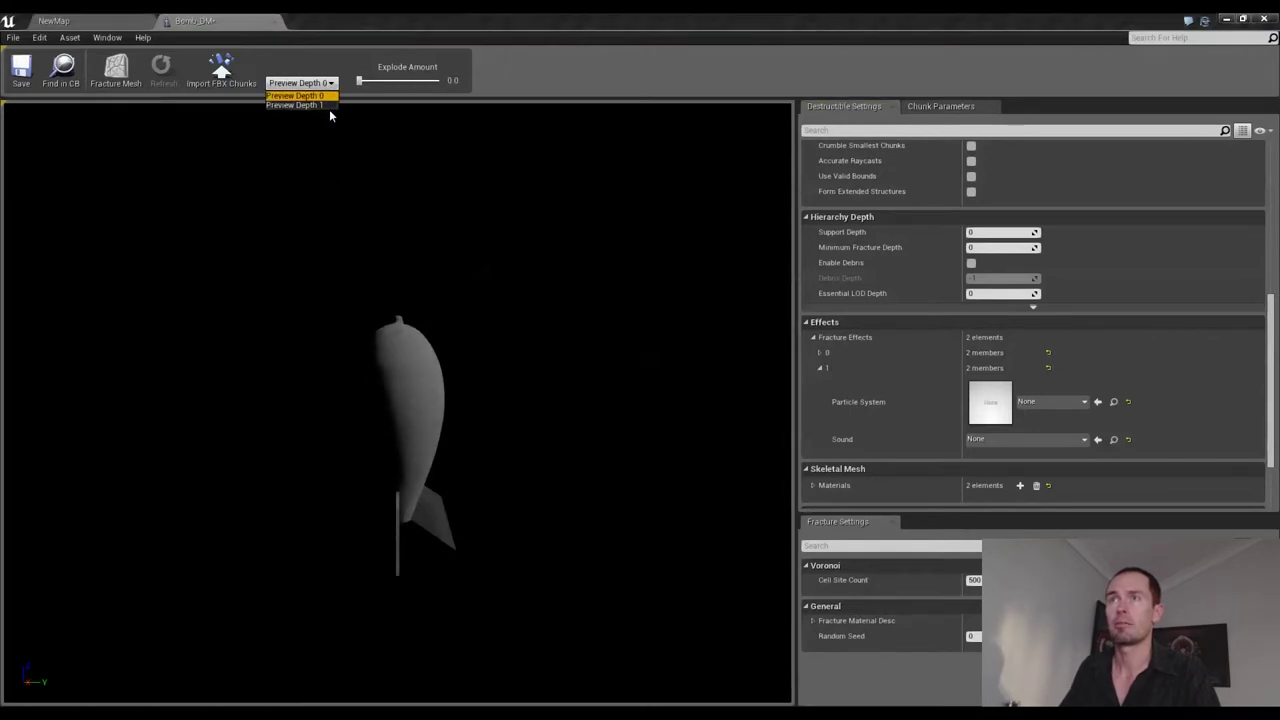
left_click(329, 108)
left_click_drag(355, 84, 378, 83)
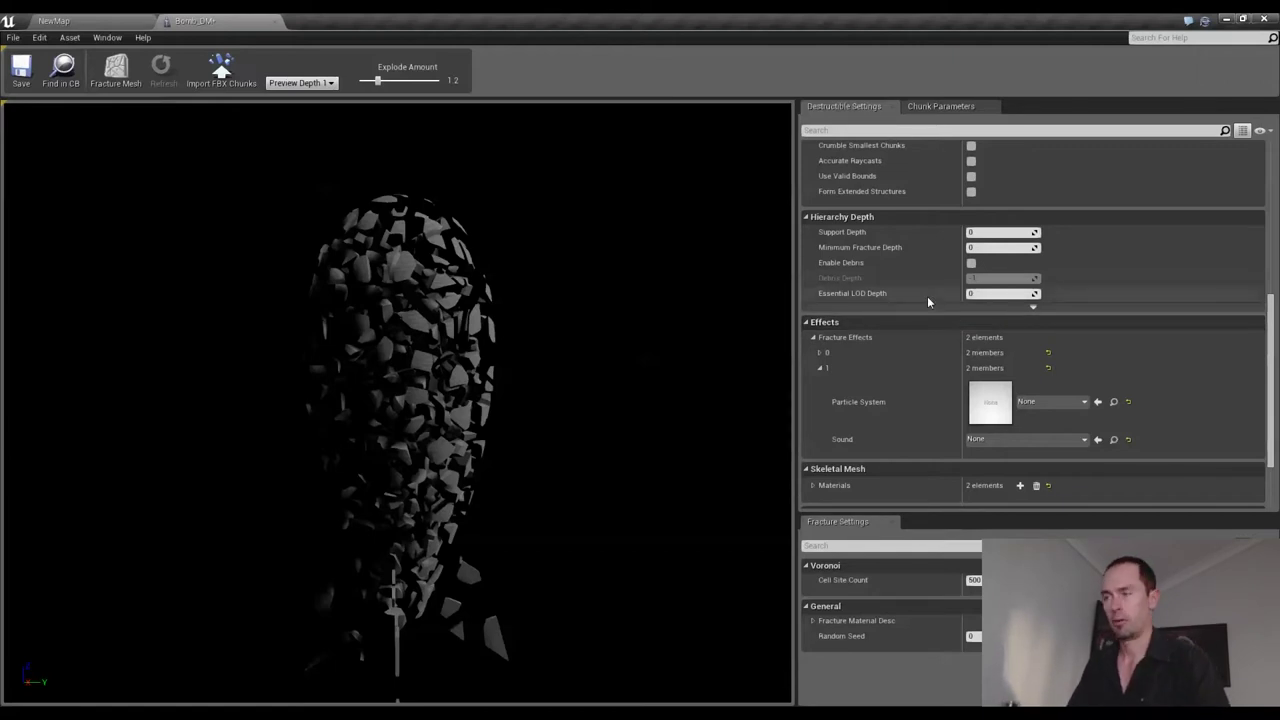
scroll(1032, 418, "down", 2)
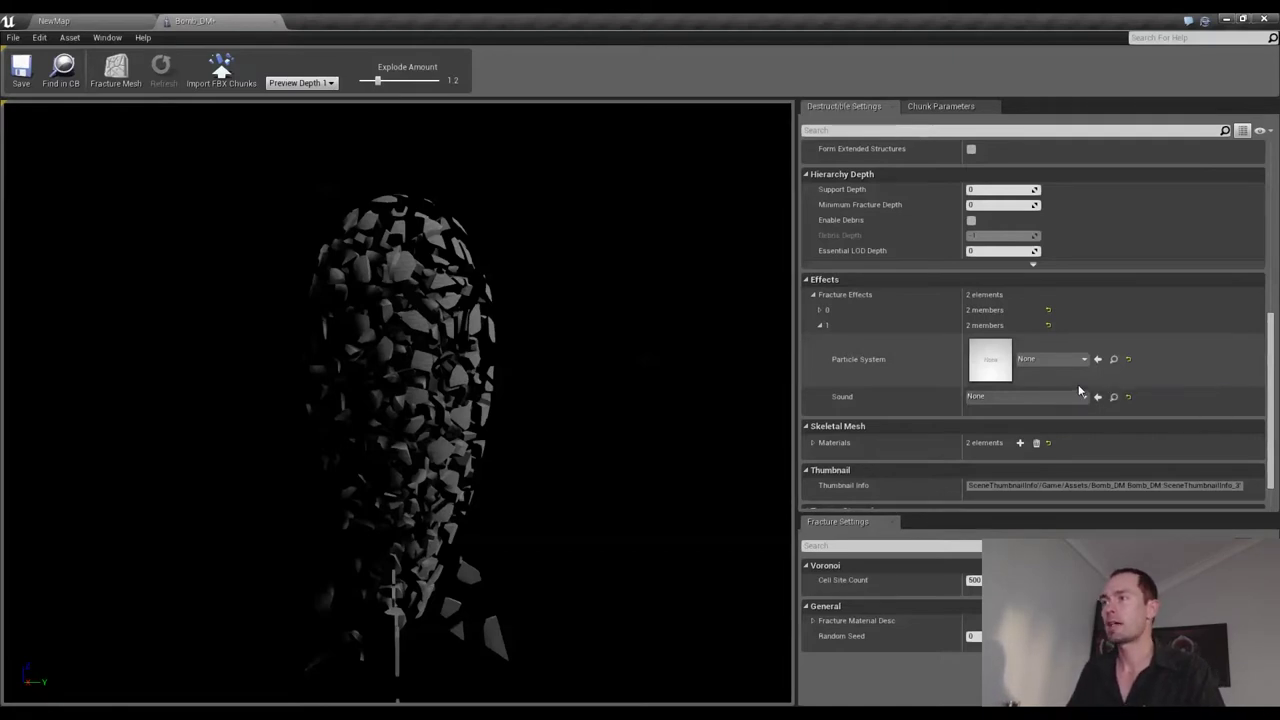
left_click(61, 16)
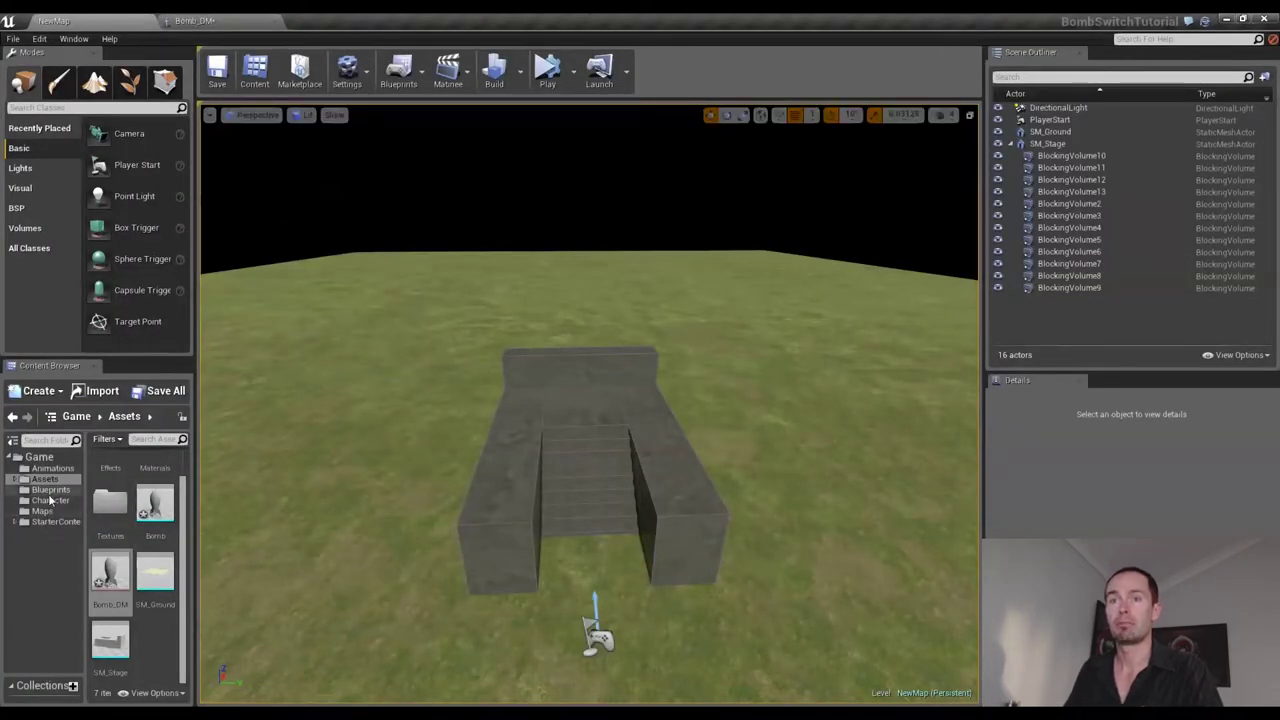
- Expand Assets, open its Effects folder, and select the P_Explosion particle system
left_click(15, 480)
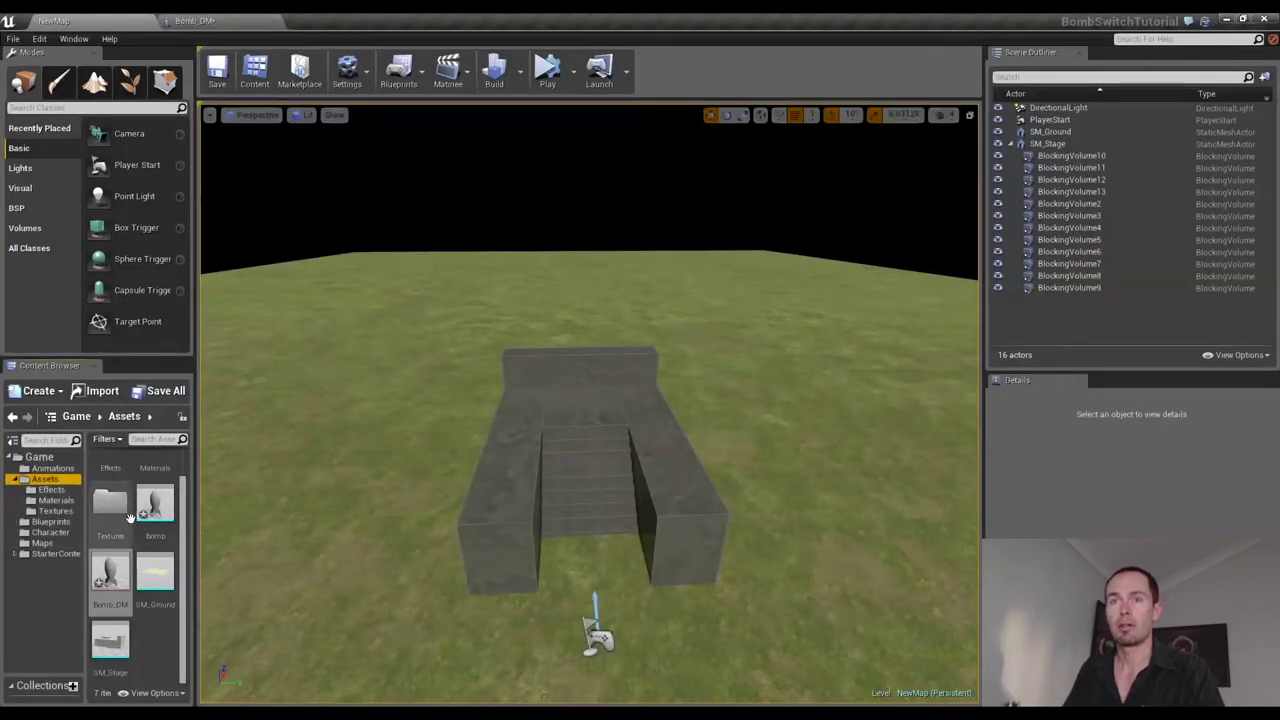
left_click(50, 490)
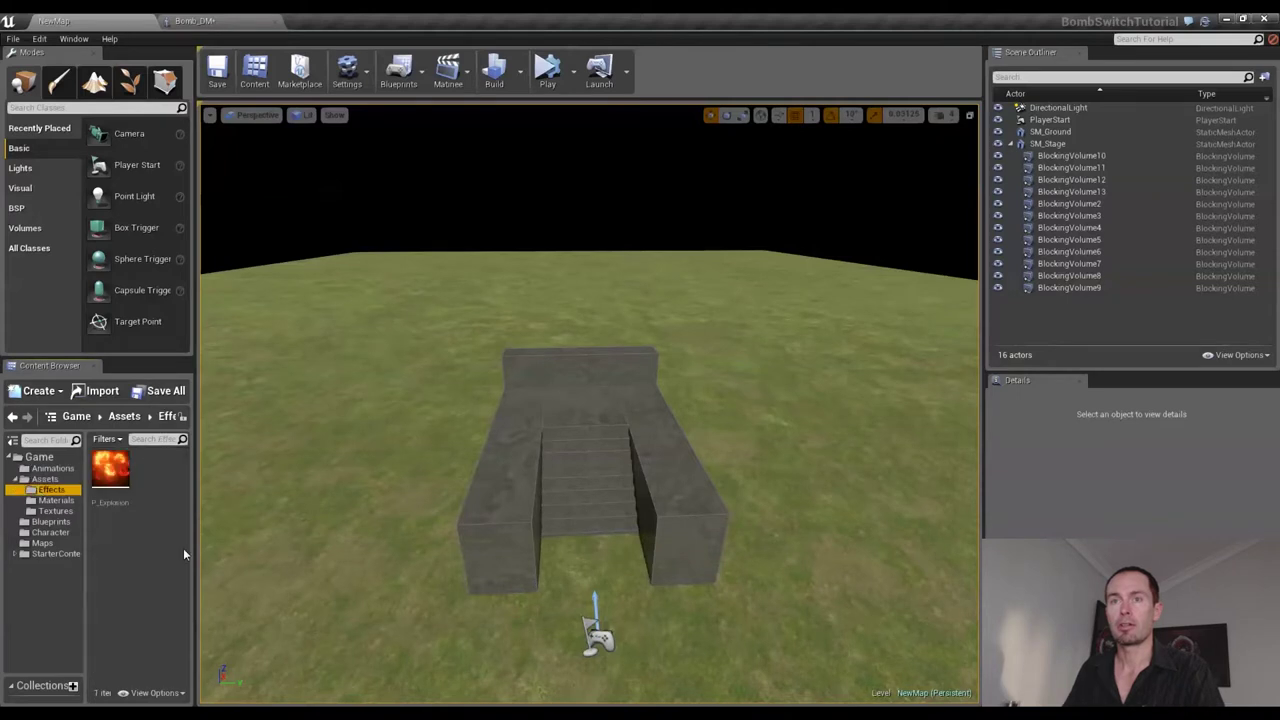
left_click(120, 488)
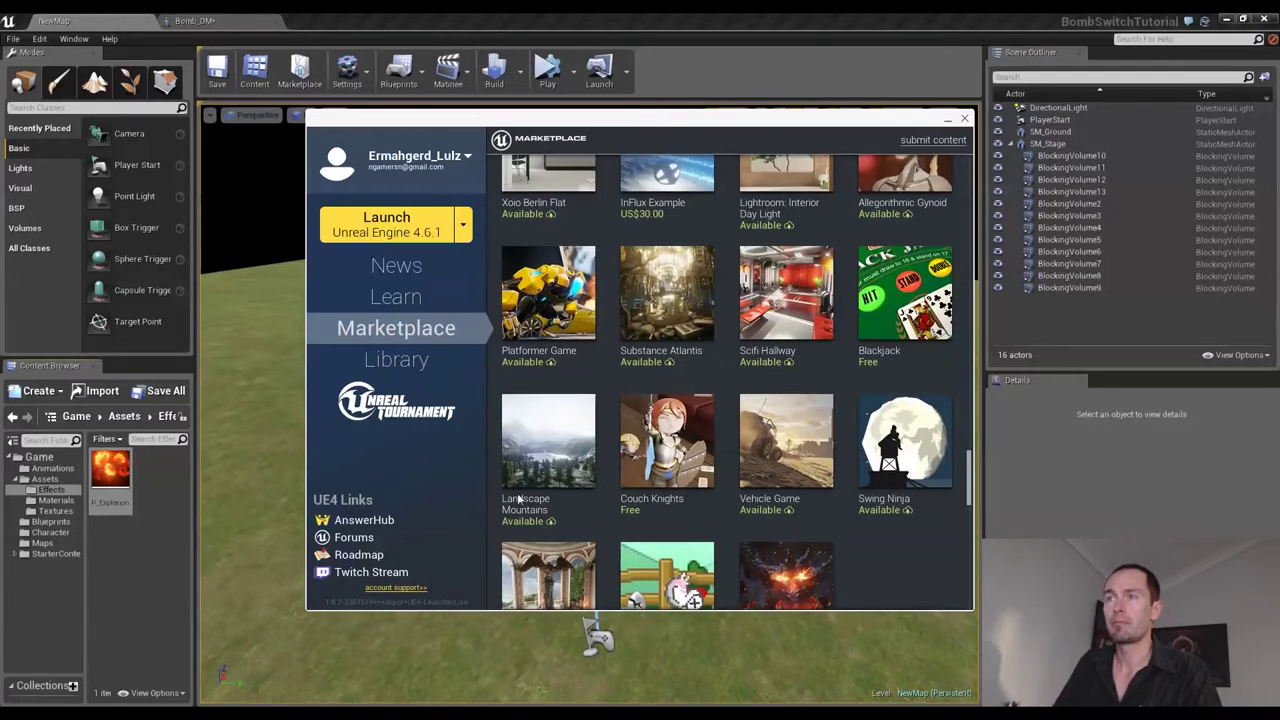
left_click(112, 480)
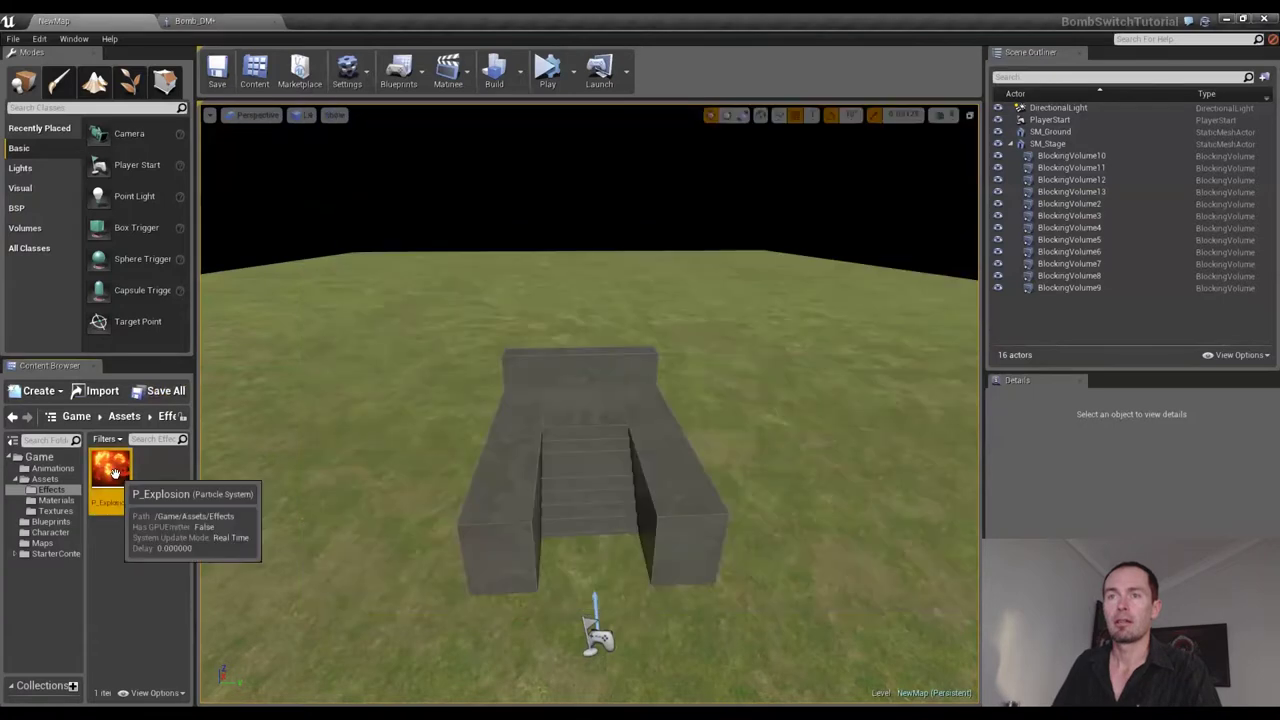
right_click(114, 479)
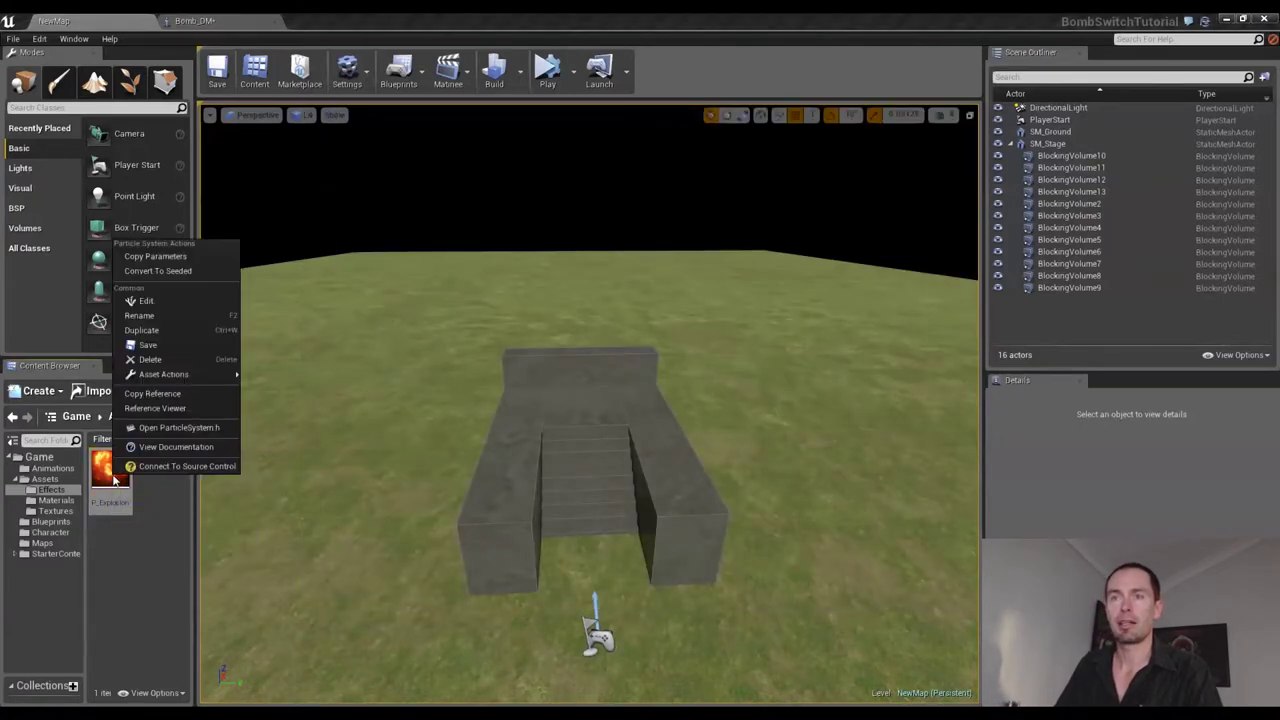
- Back in Bomb_DM, assign P_Explosion as the second fracture effect's particle system
mouse_move(170, 374)
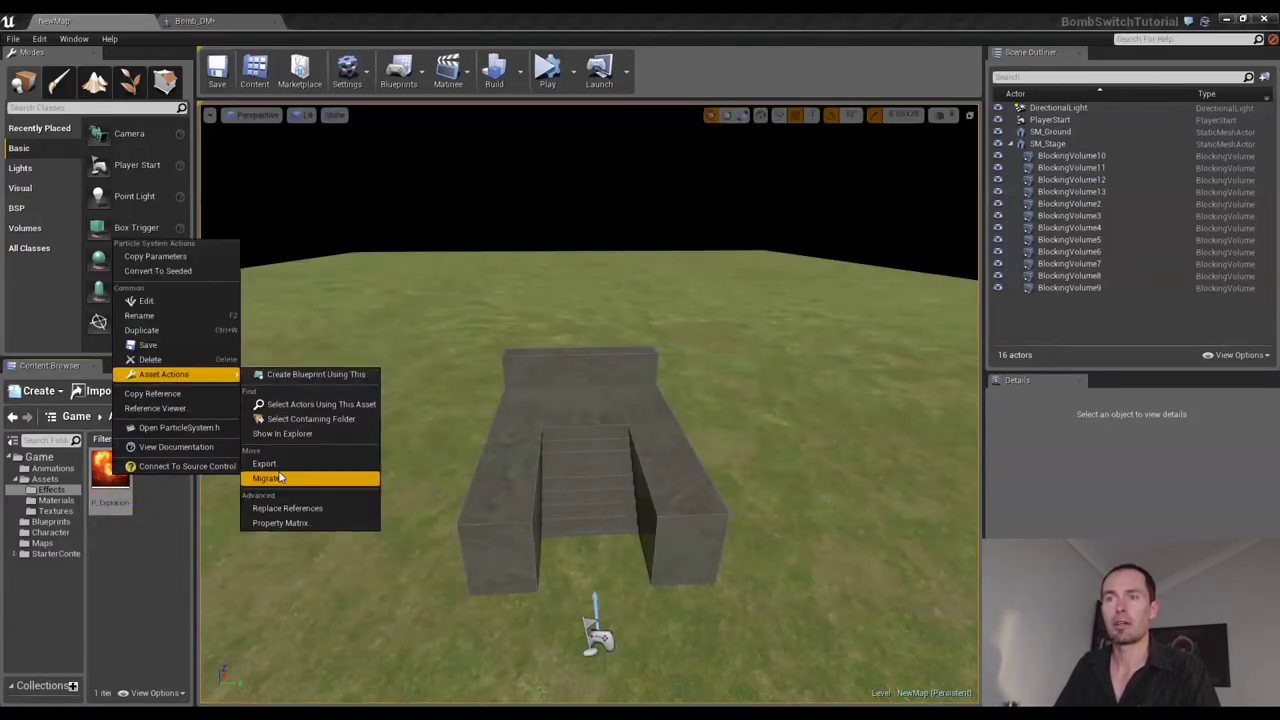
left_click(377, 469)
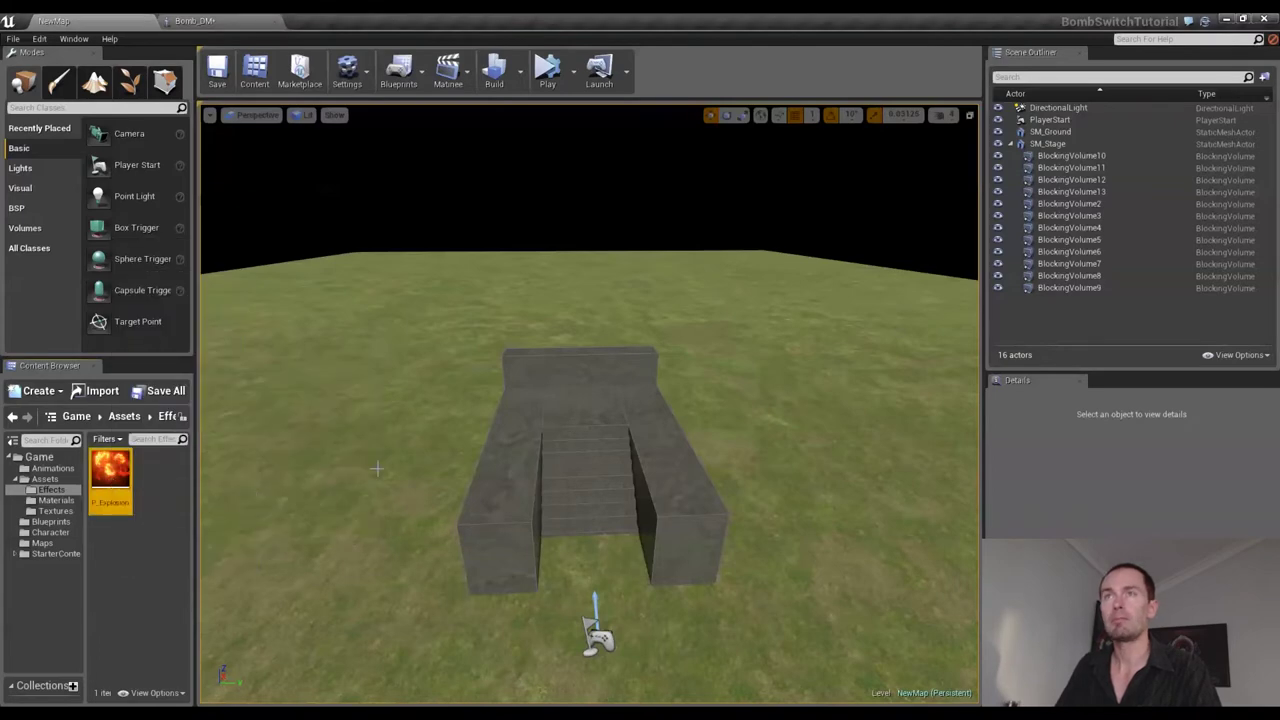
left_click(195, 20)
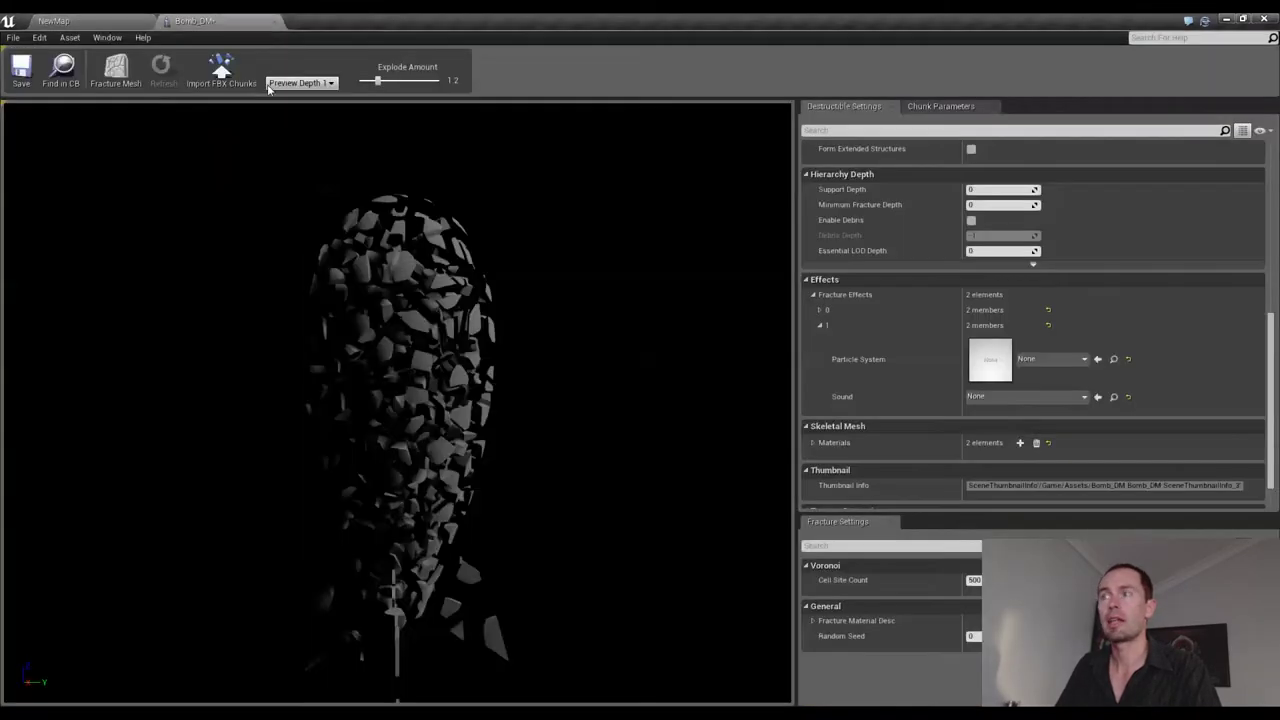
left_click(1098, 359)
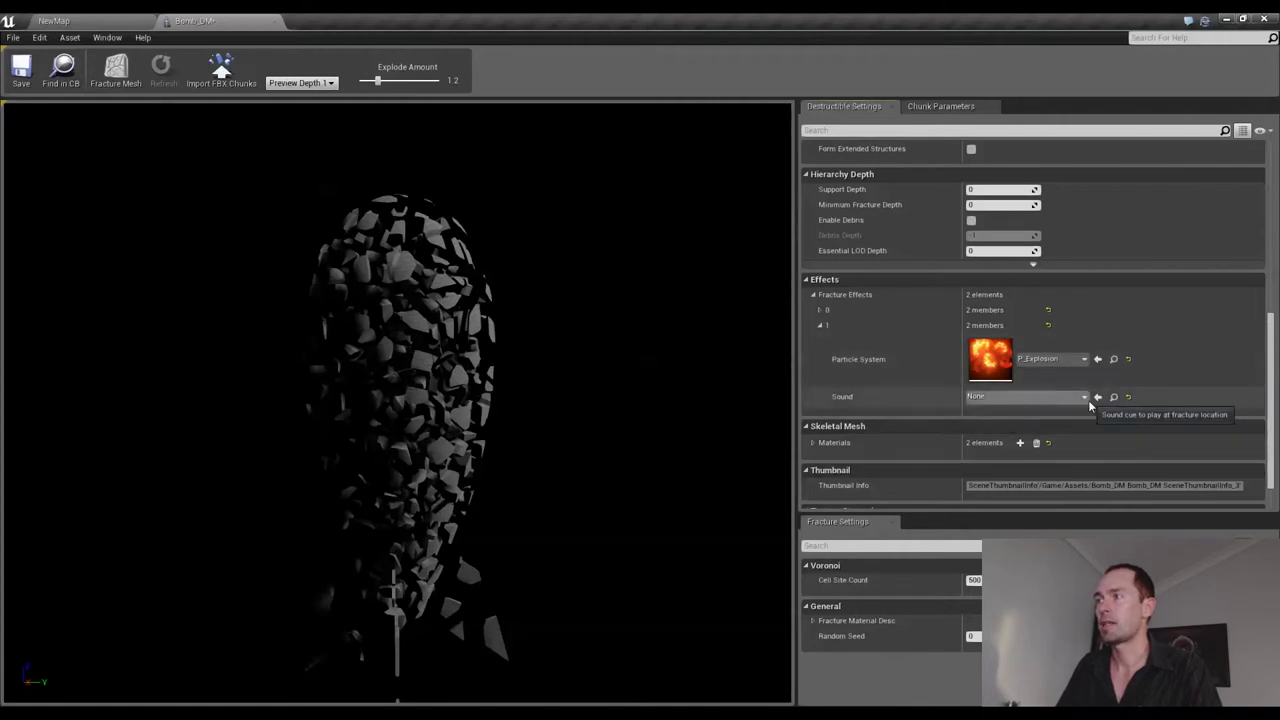
- Set that effect's sound to Explosion01, save Bomb_DM, and return to NewMap
left_click(1086, 398)
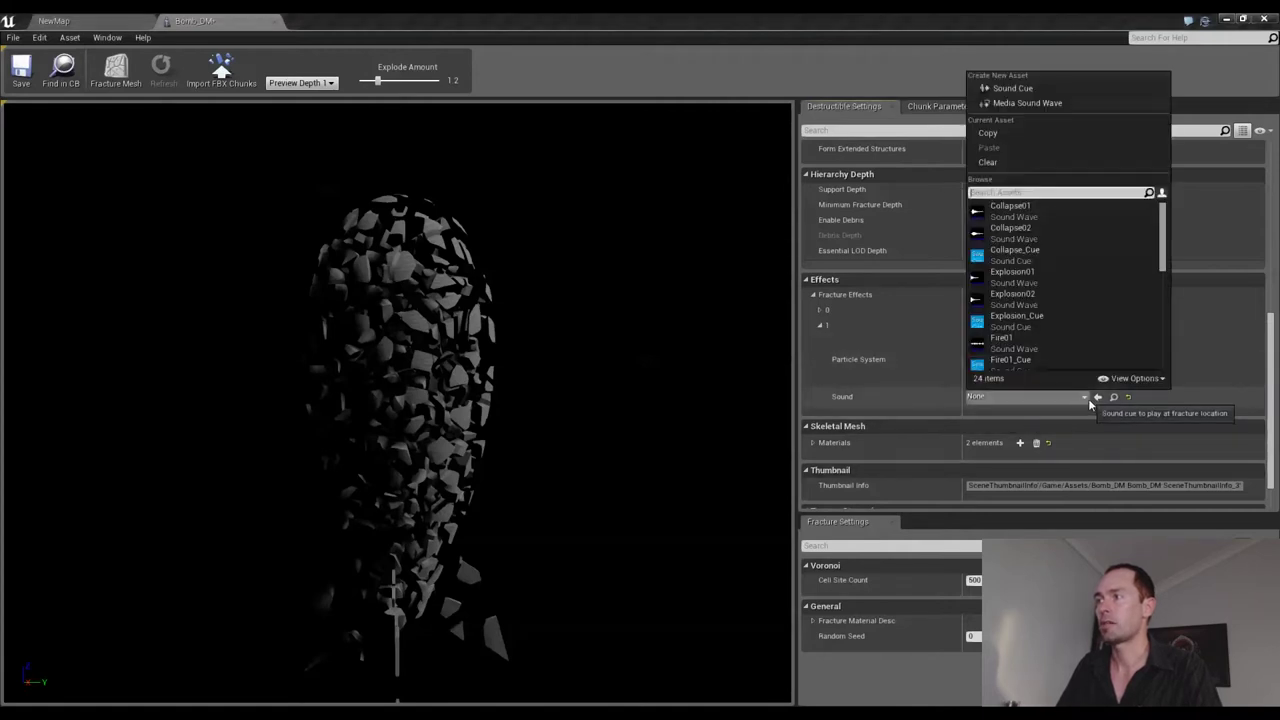
left_click(1019, 278)
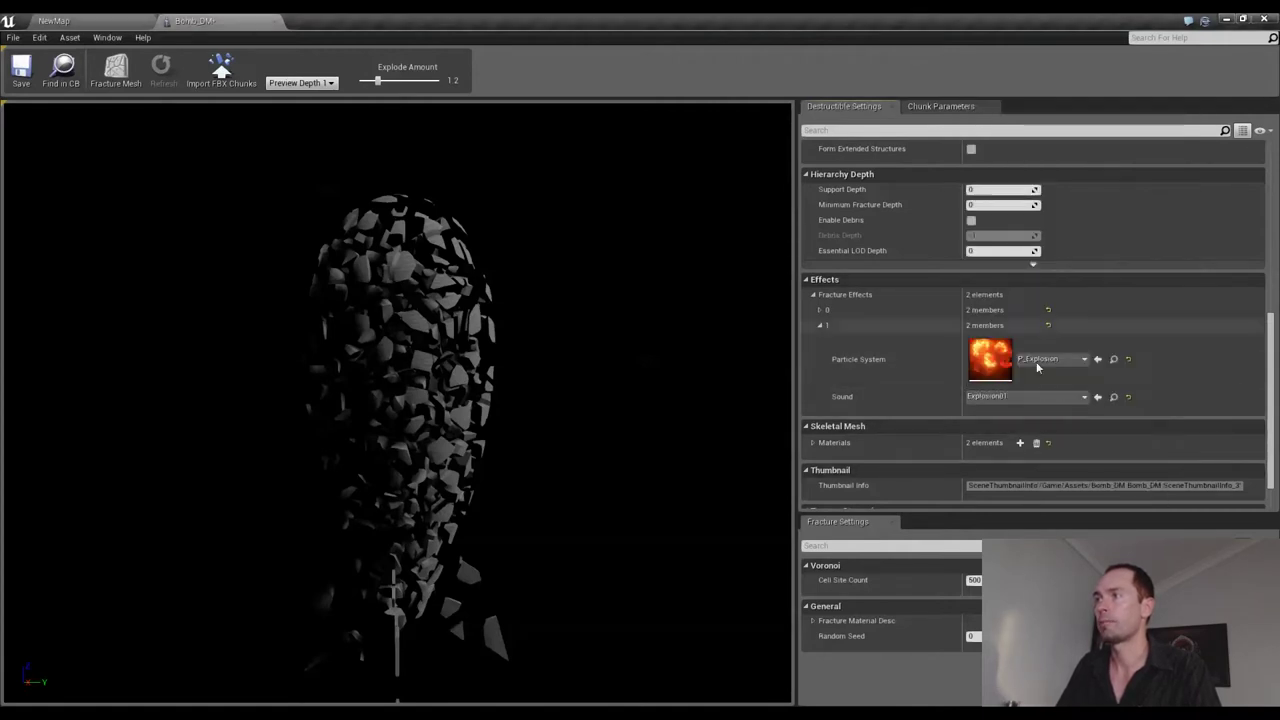
left_click(29, 79)
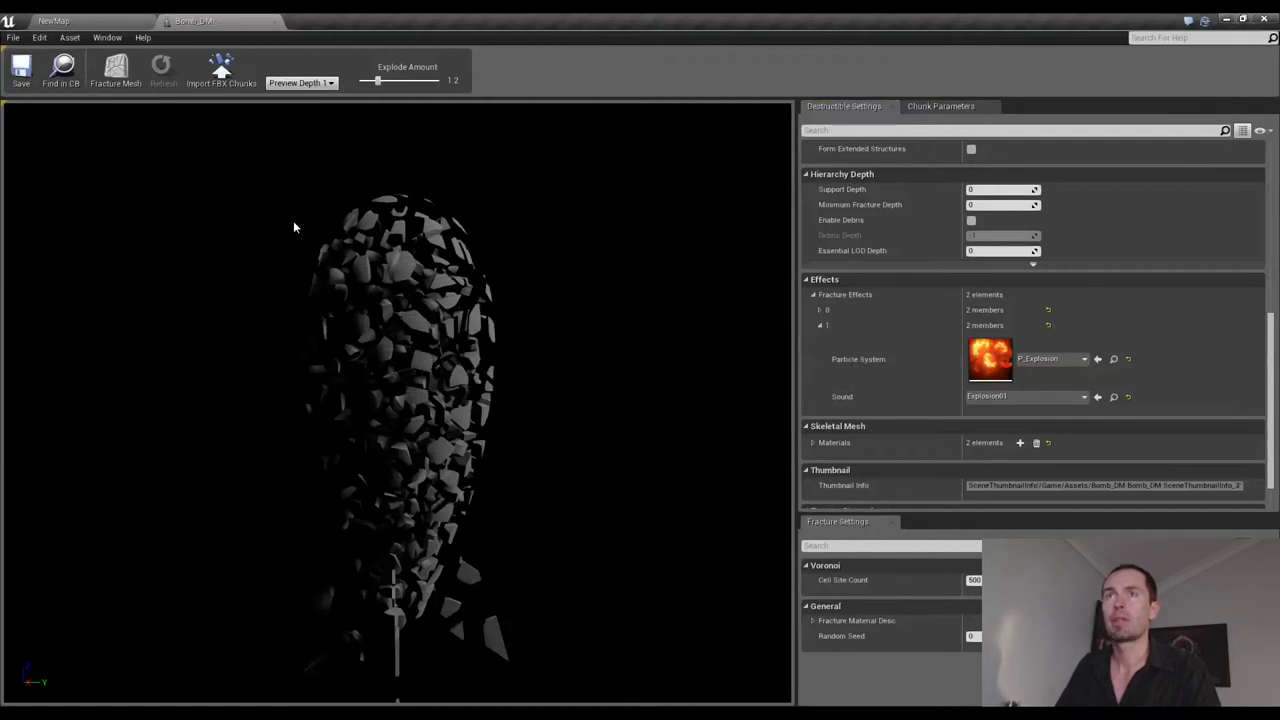
left_click(76, 19)
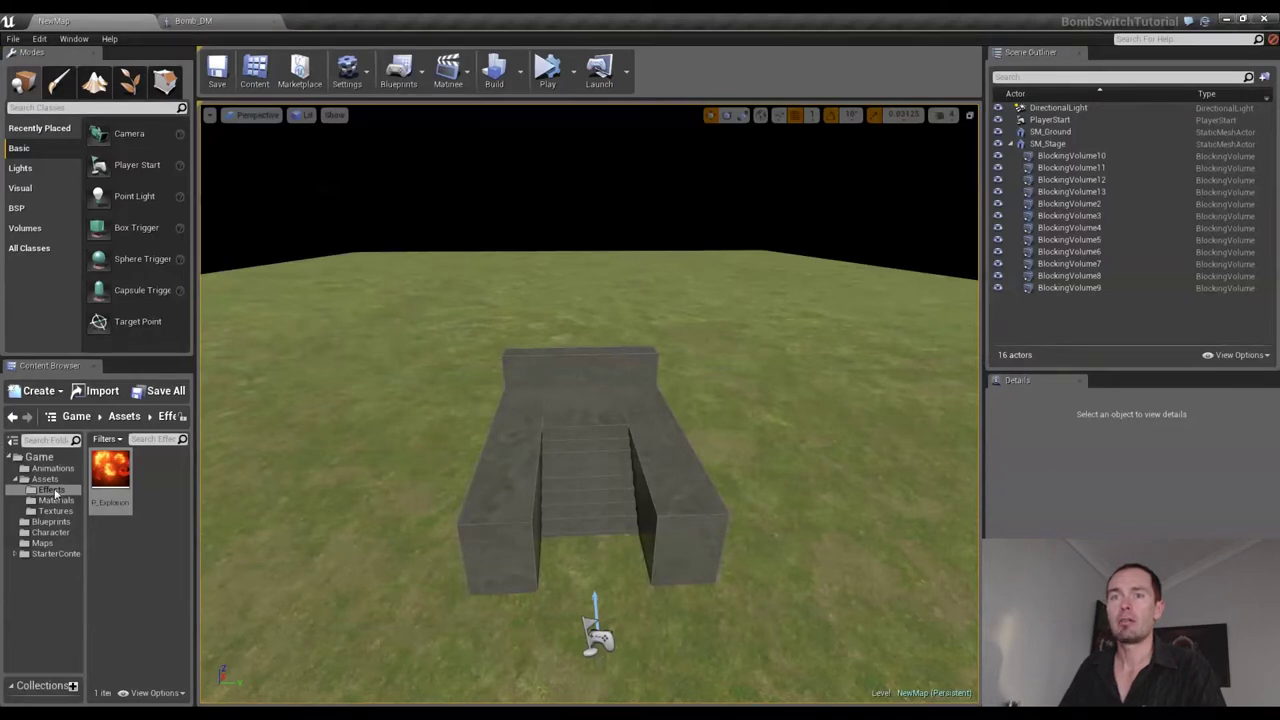
- In the Assets folder, create a new blueprint from the Bomb_DM destructible mesh
left_click(47, 479)
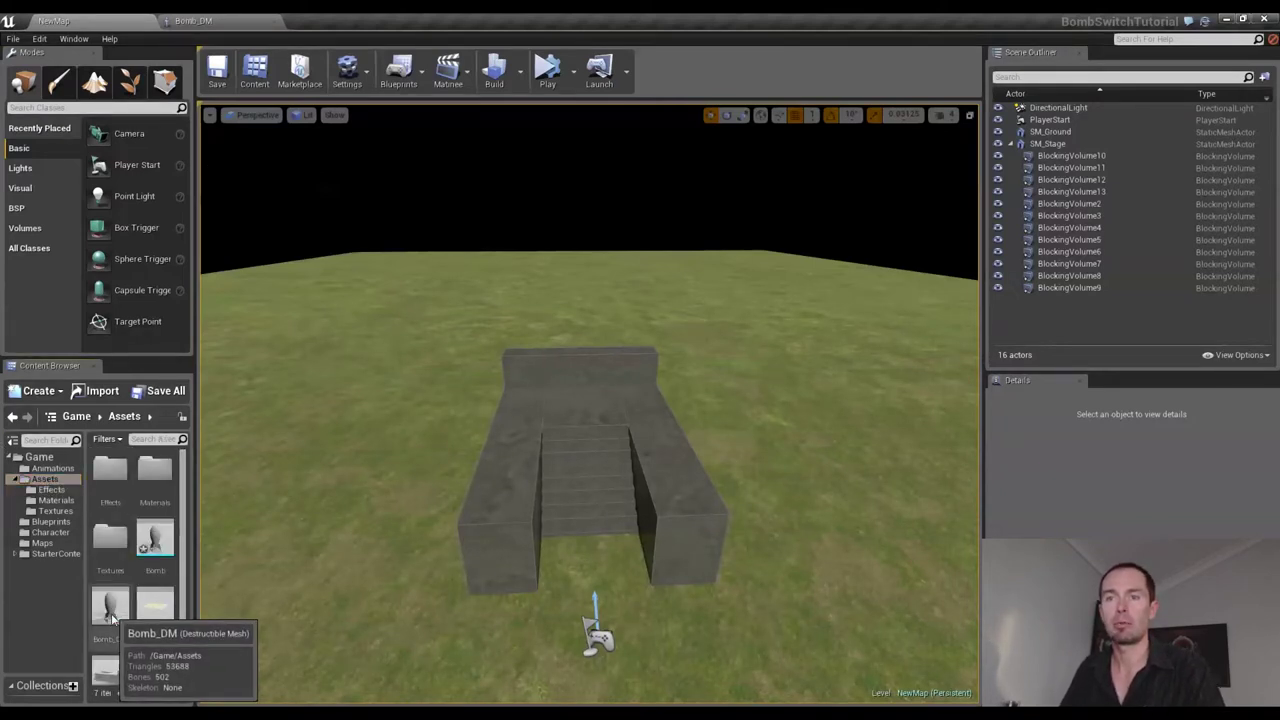
right_click(108, 612)
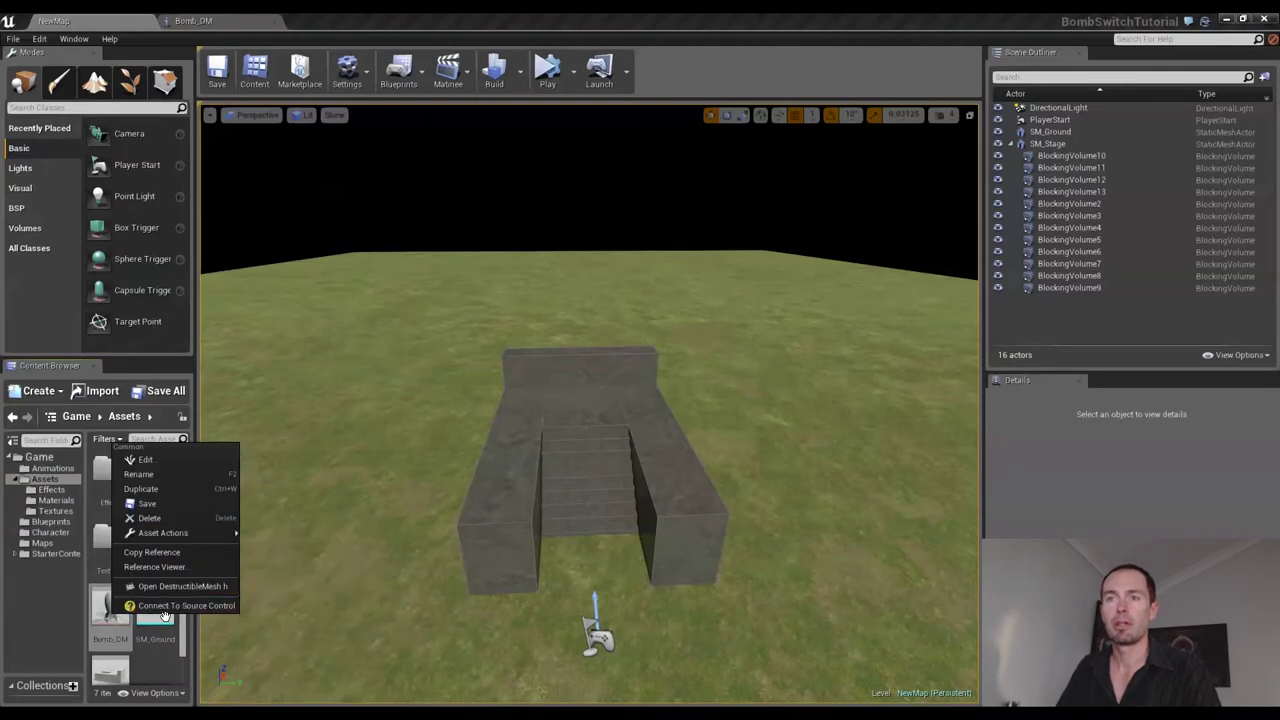
left_click(105, 620)
right_click(105, 622)
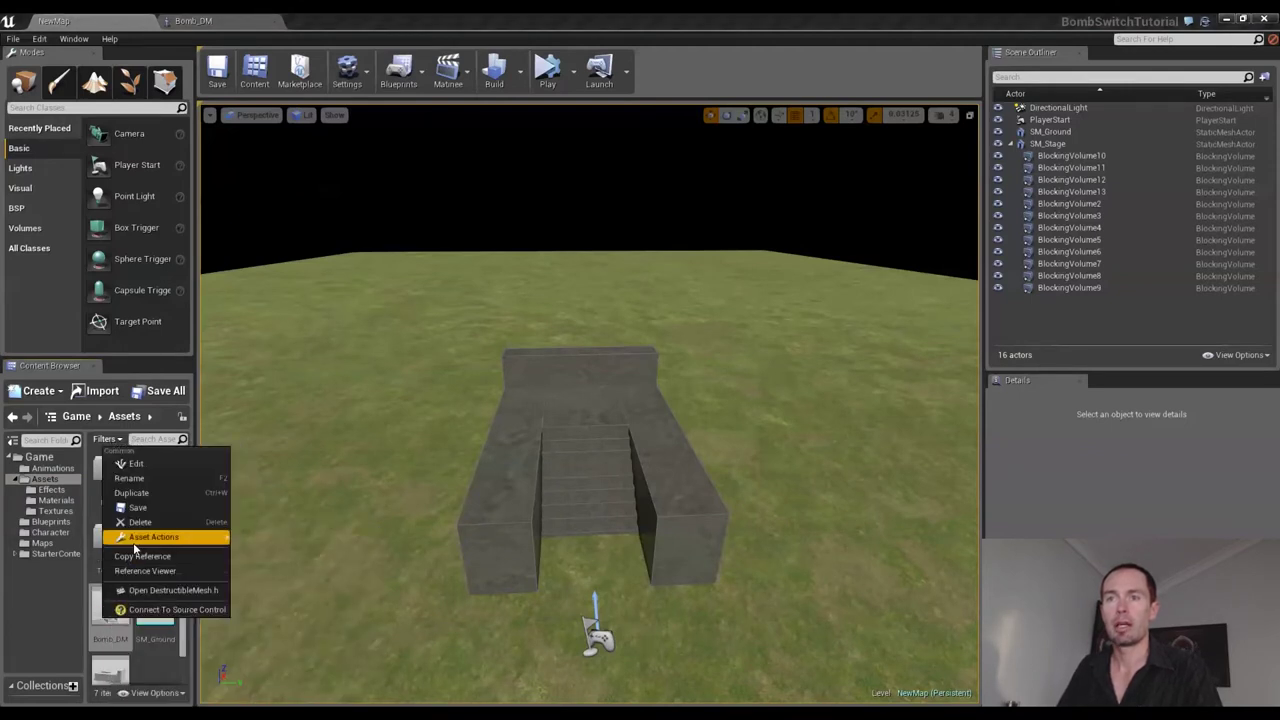
mouse_move(133, 542)
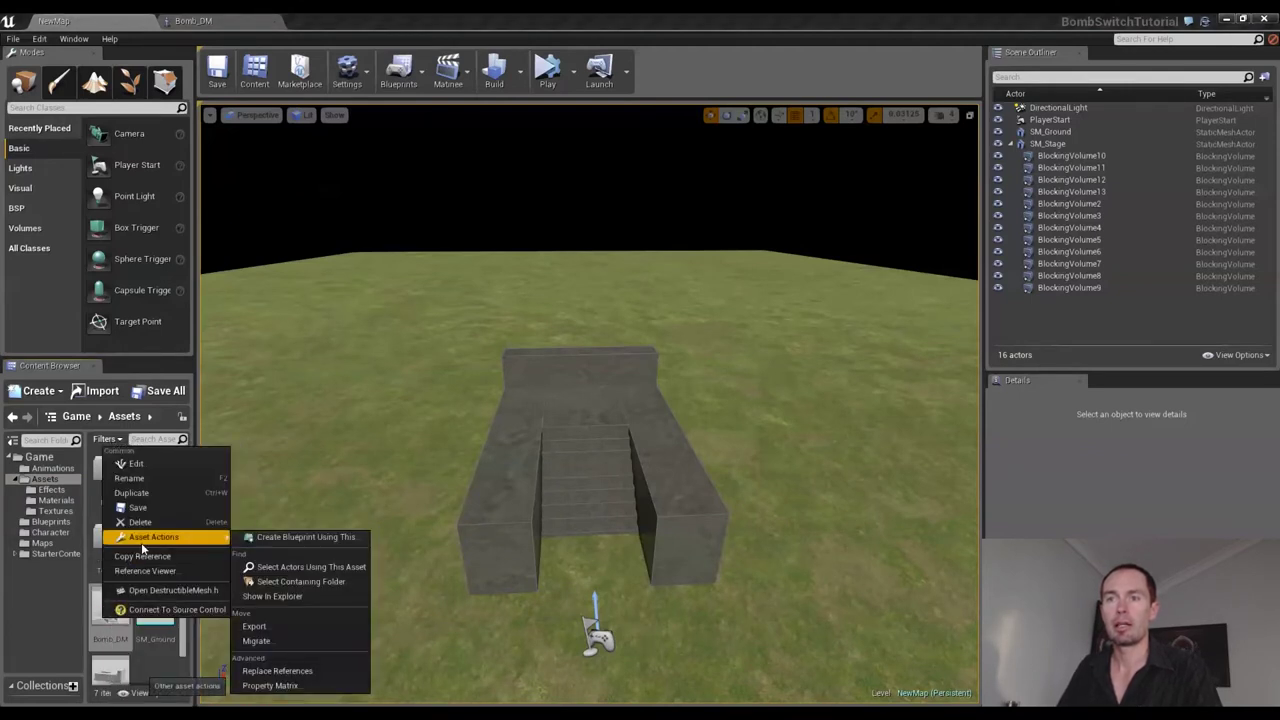
left_click(281, 539)
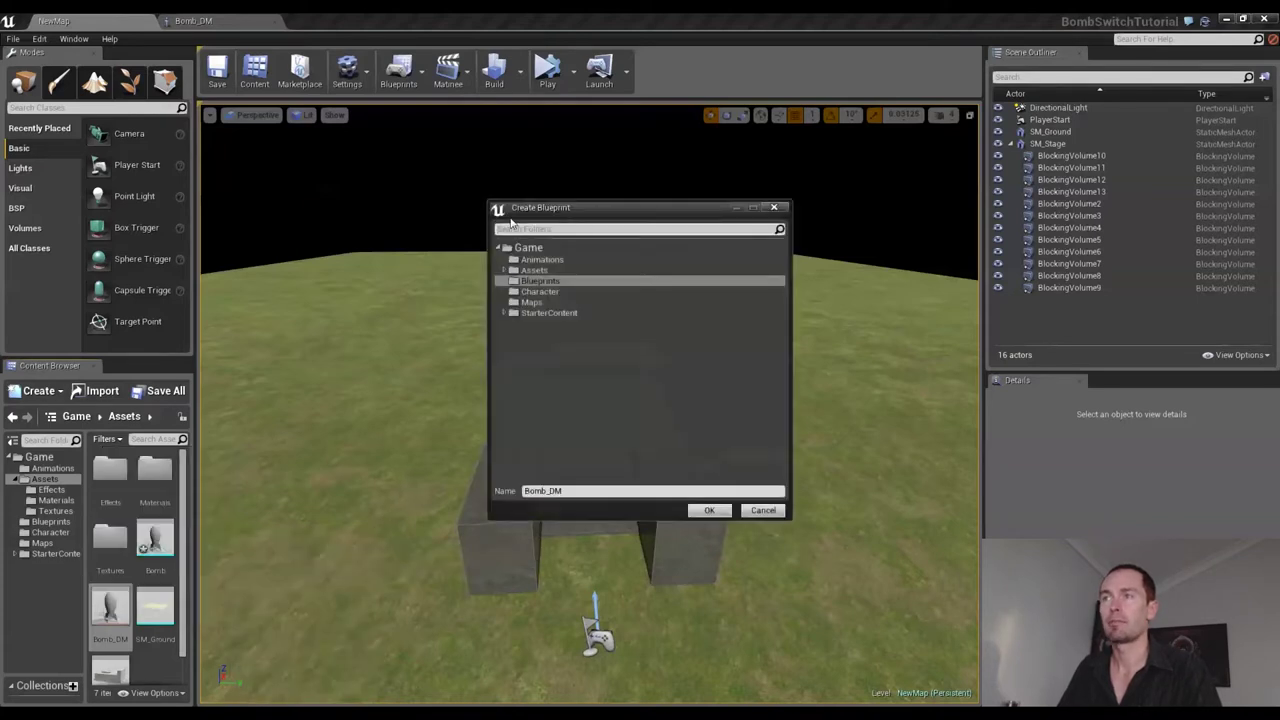
- Name the new blueprint BP_Bomb and confirm its creation
left_click(563, 490)
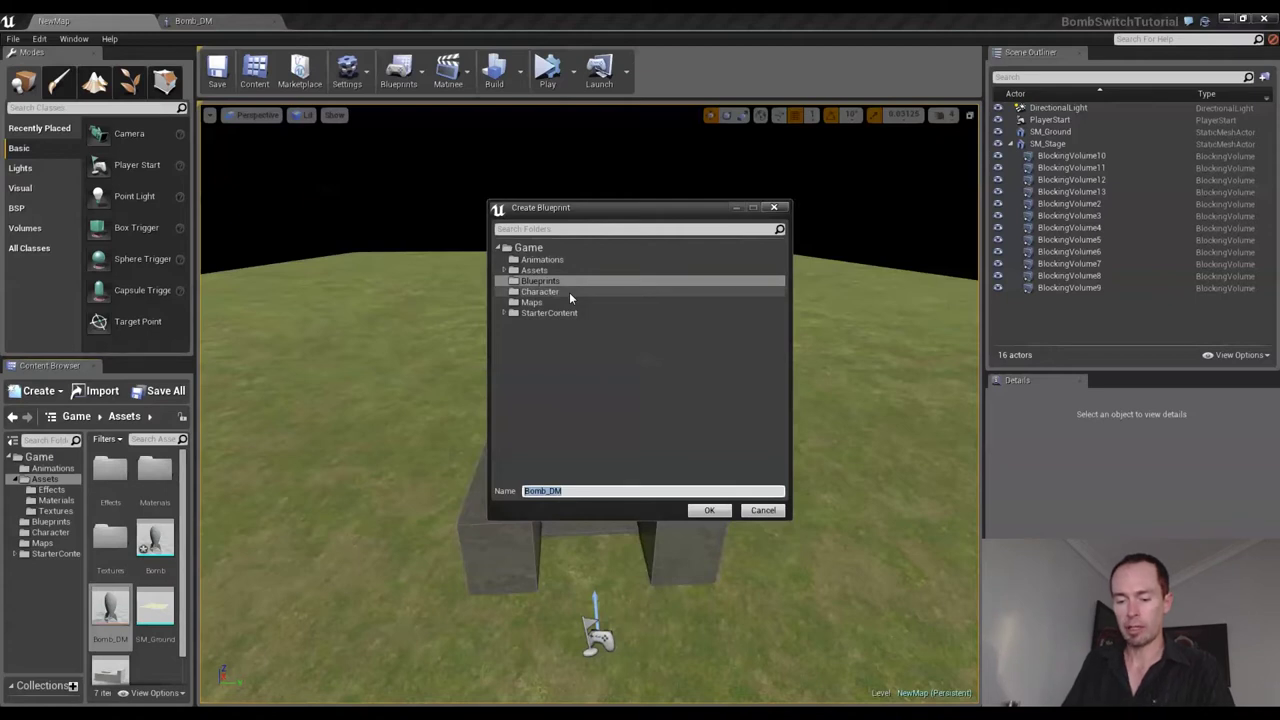
type("BP_Bomb")
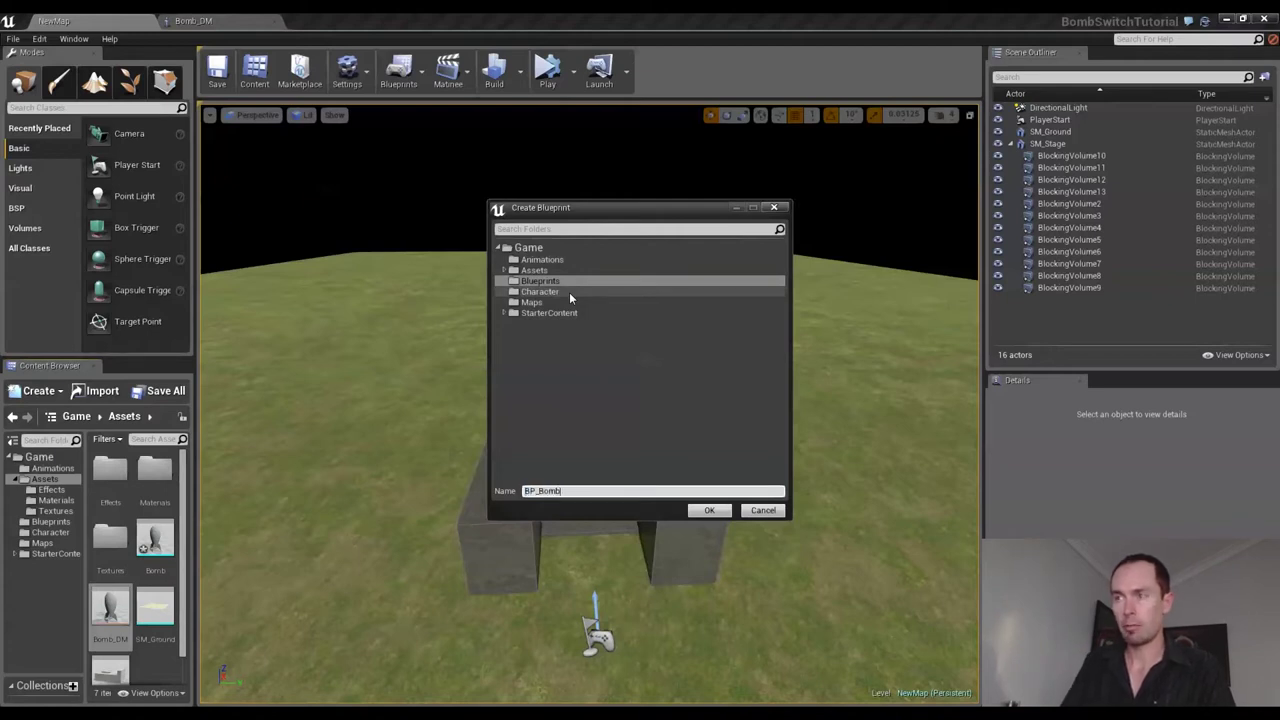
left_click(709, 510)
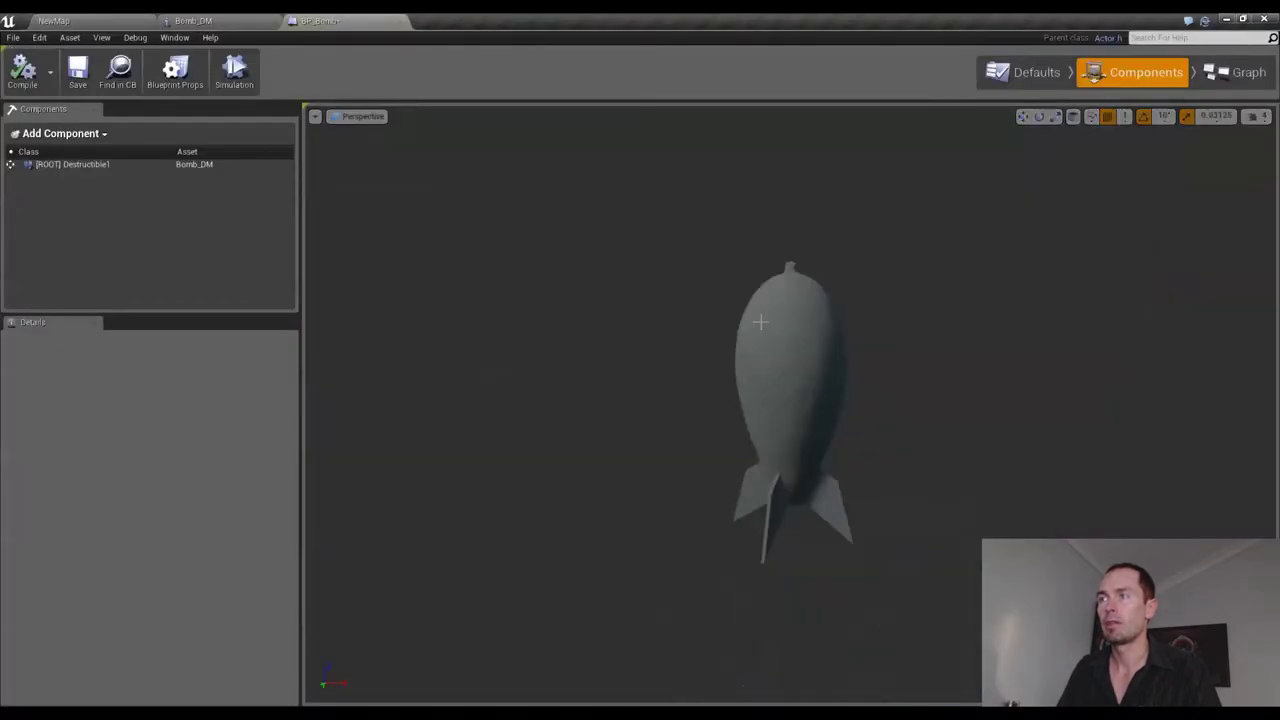
- On the Destructible1 root component, enable Simulate Physics and Simulation Generates Hit Events
scroll(755, 330, "up", 3)
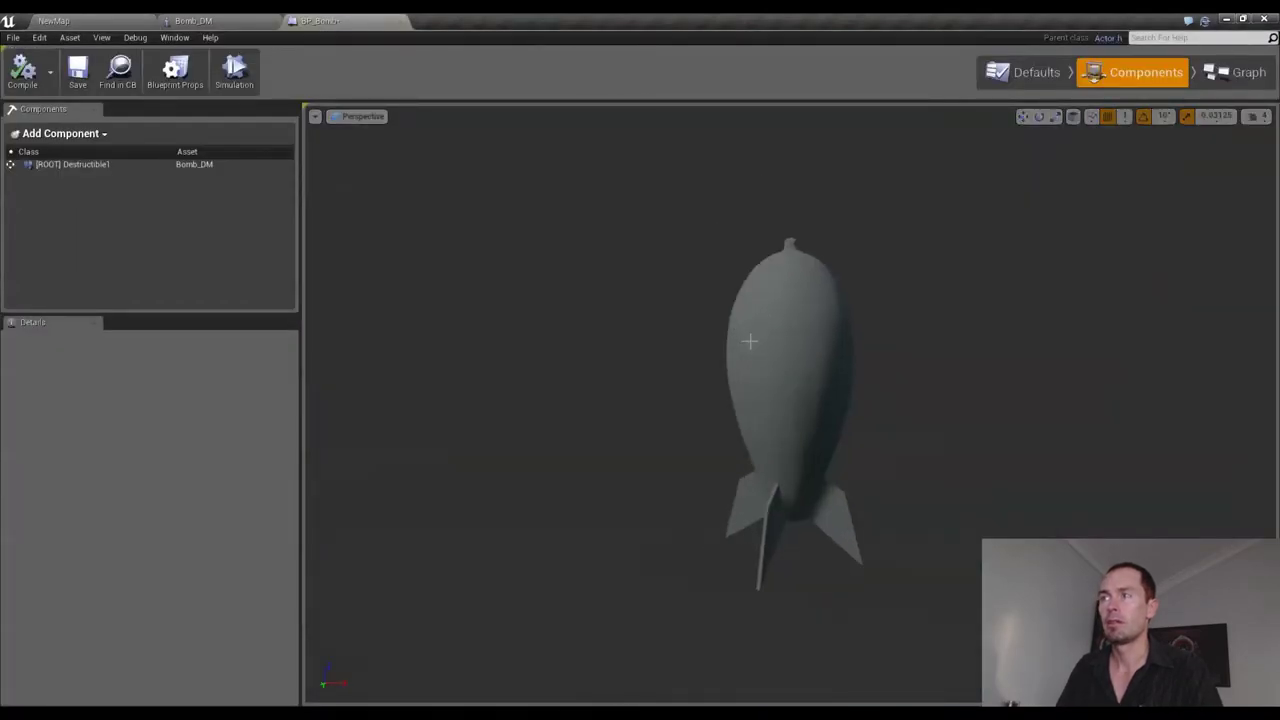
left_click(96, 164)
scroll(190, 500, "down", 3)
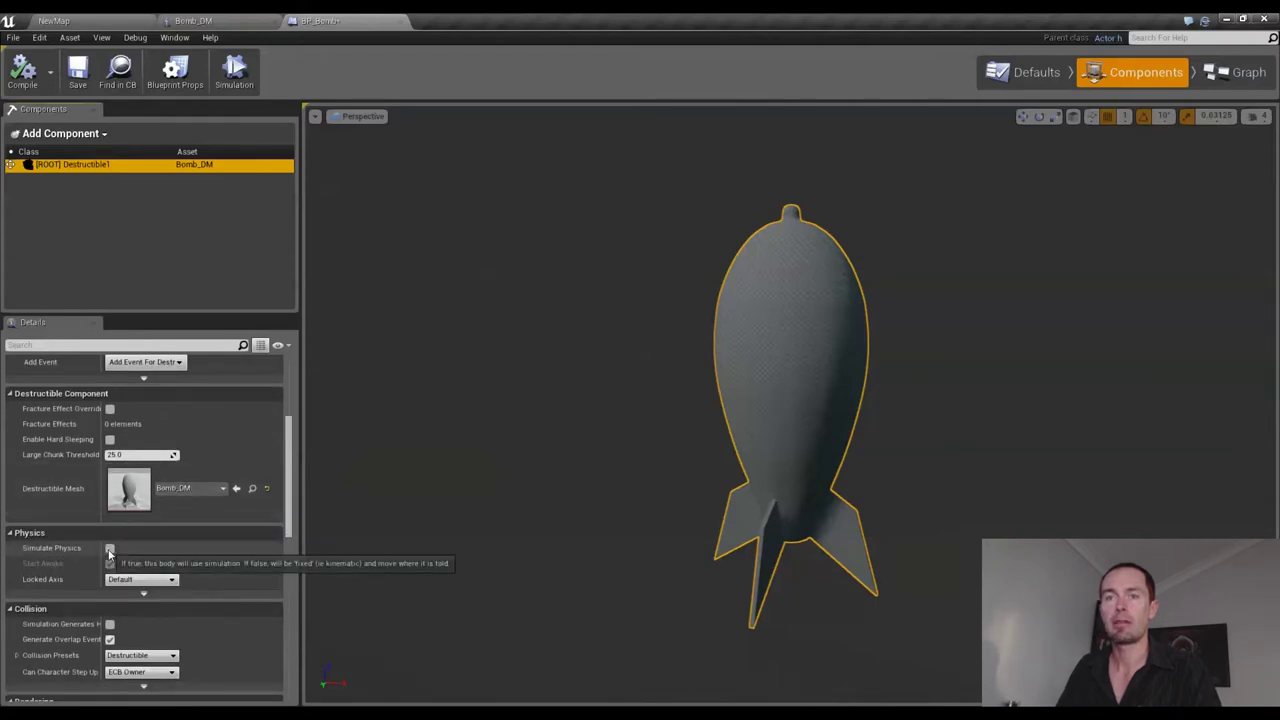
left_click(109, 548)
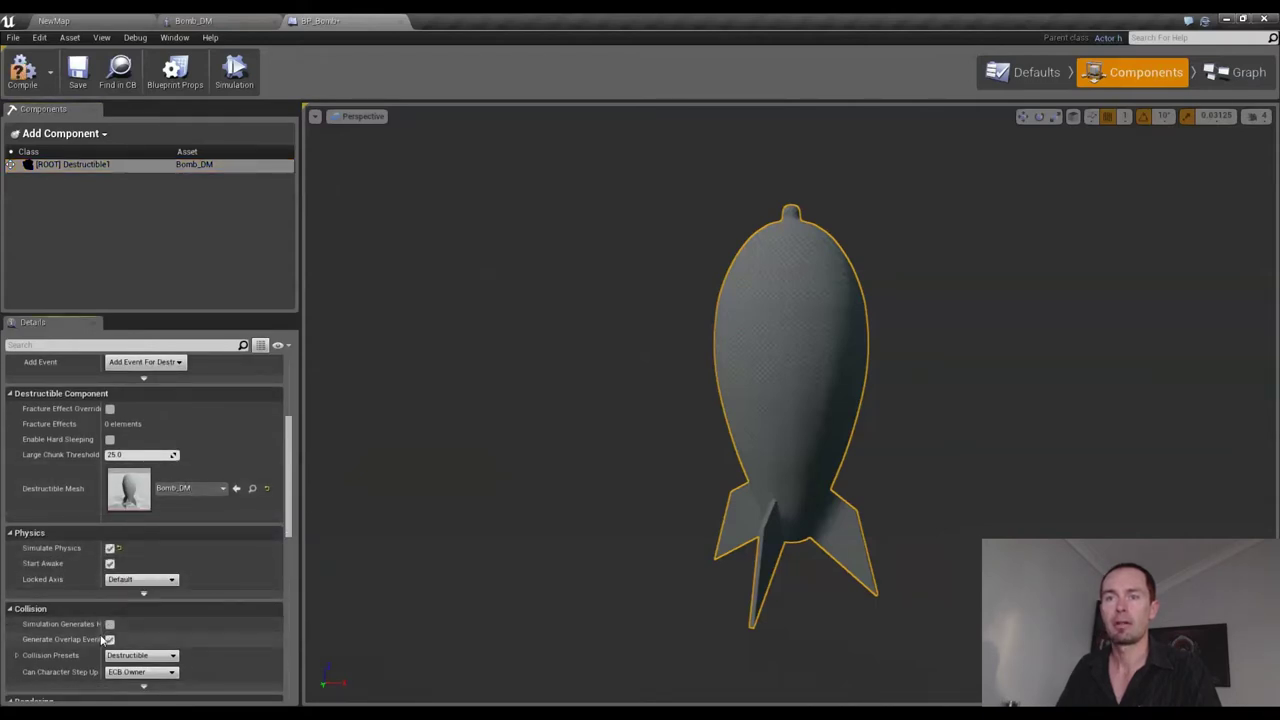
left_click_drag(102, 626, 166, 626)
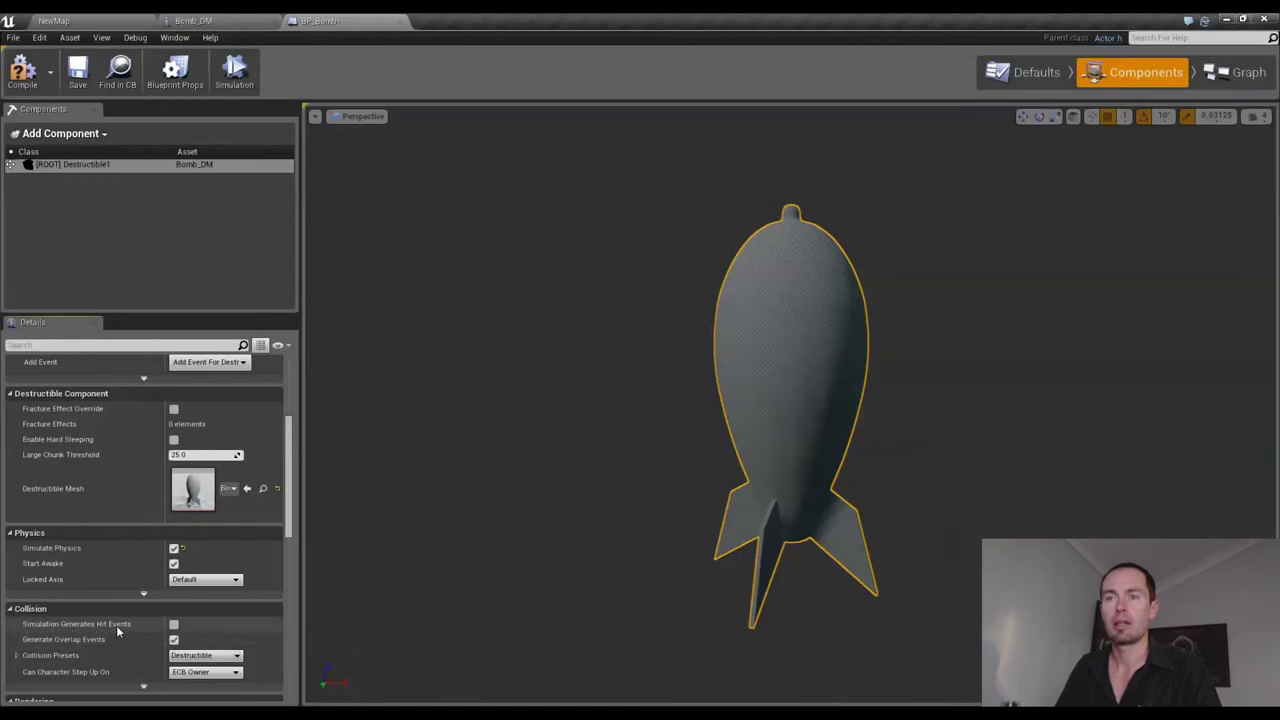
left_click(174, 626)
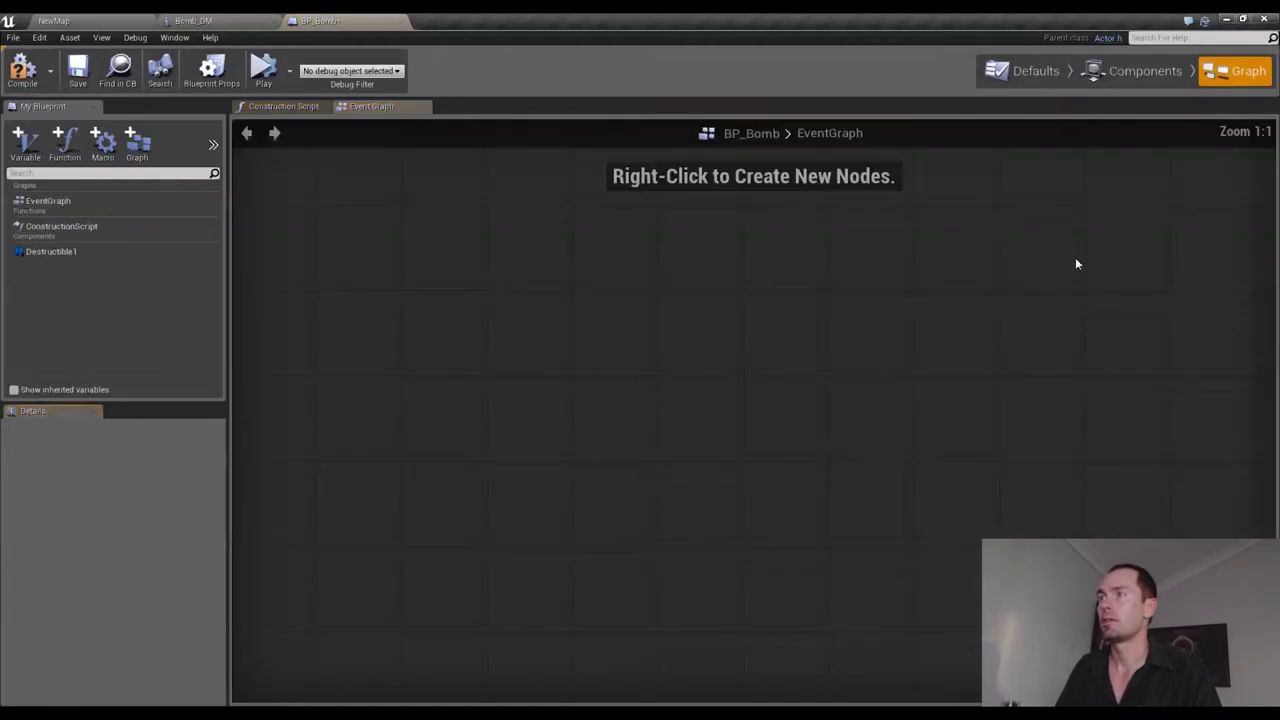
- Add an Event Hit node to BP_Bomb's event graph
left_click(99, 256)
right_click(355, 312)
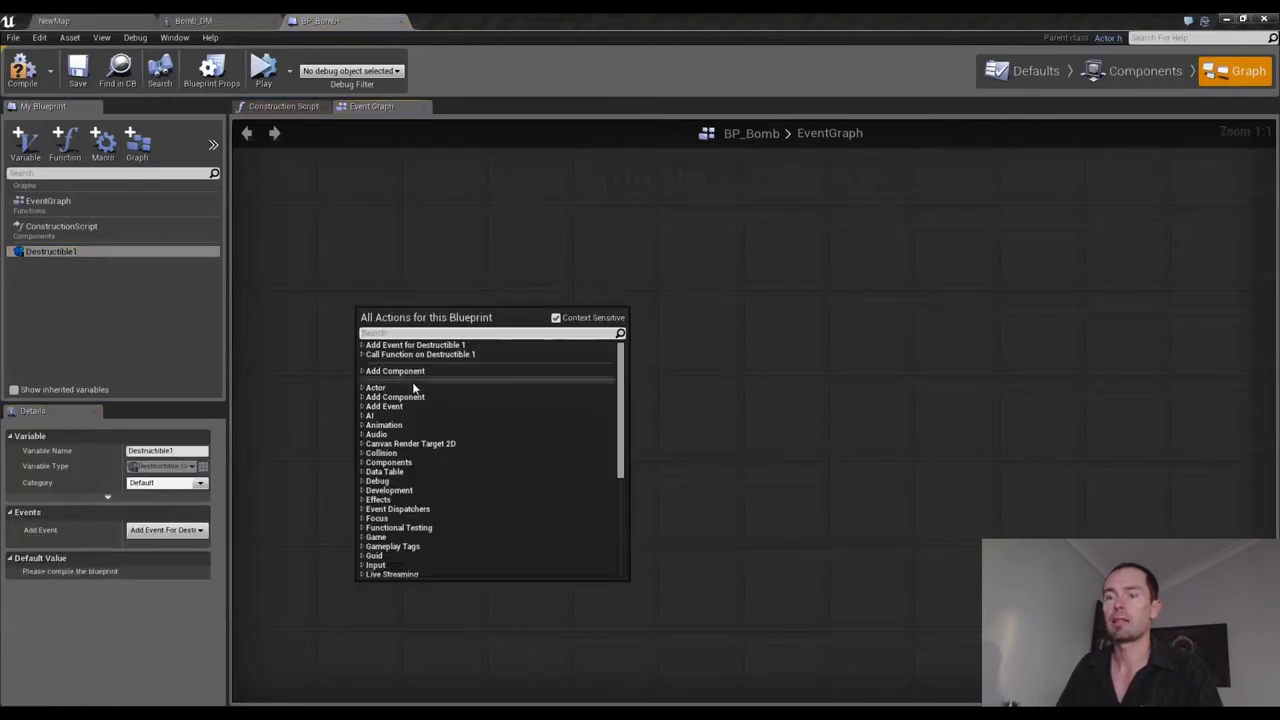
type("hit")
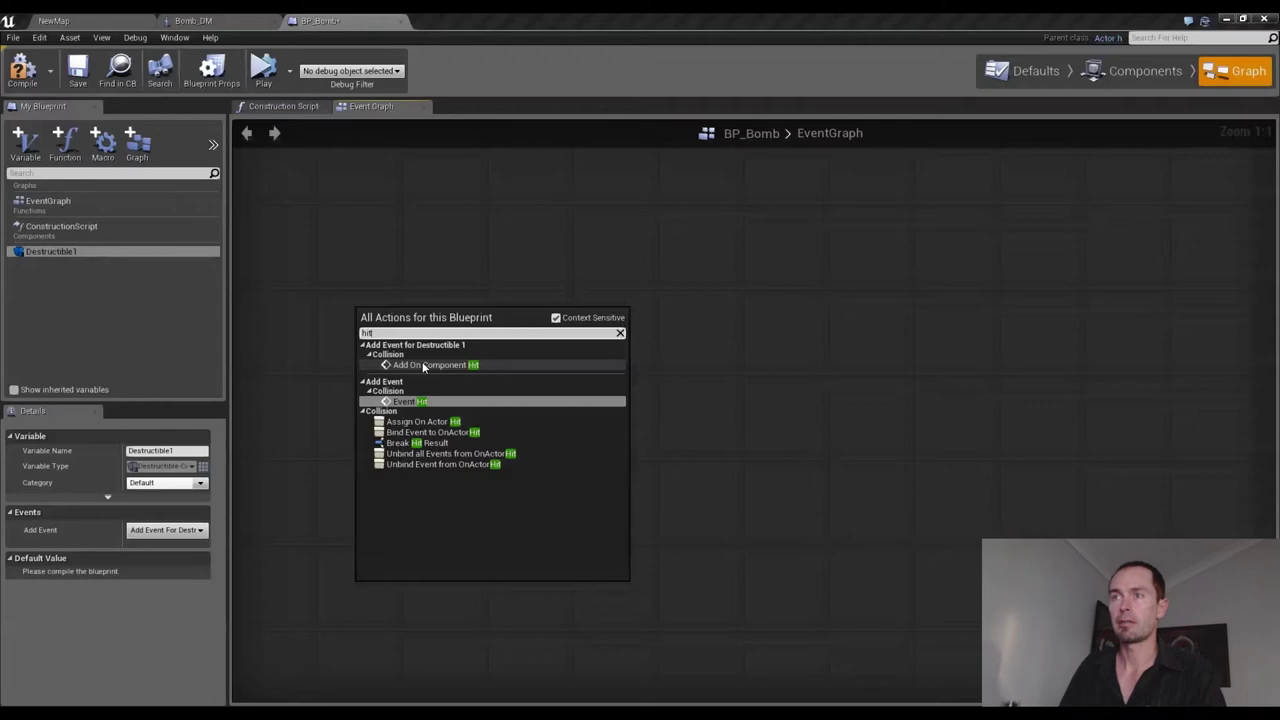
left_click(404, 401)
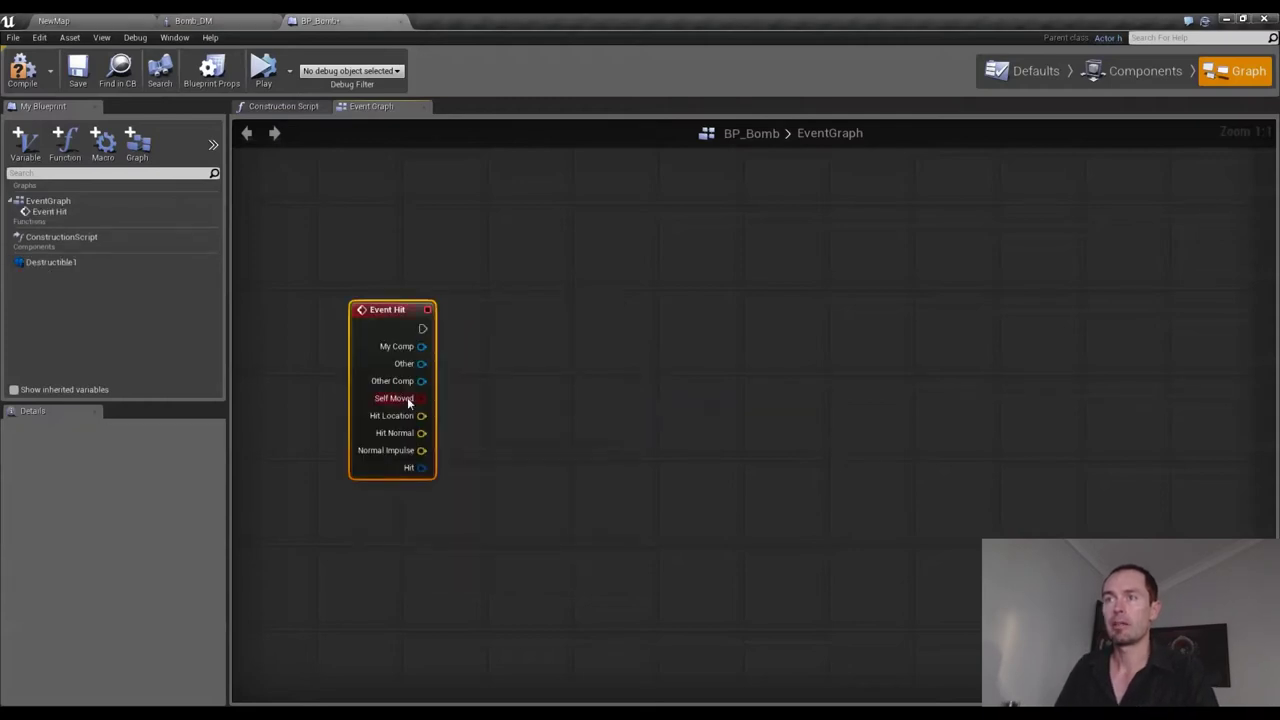
- Add a Destructible1 getter feeding Apply Damage, and wire Event Hit's exec into it
left_click_drag(50, 262, 491, 417)
left_click(514, 423)
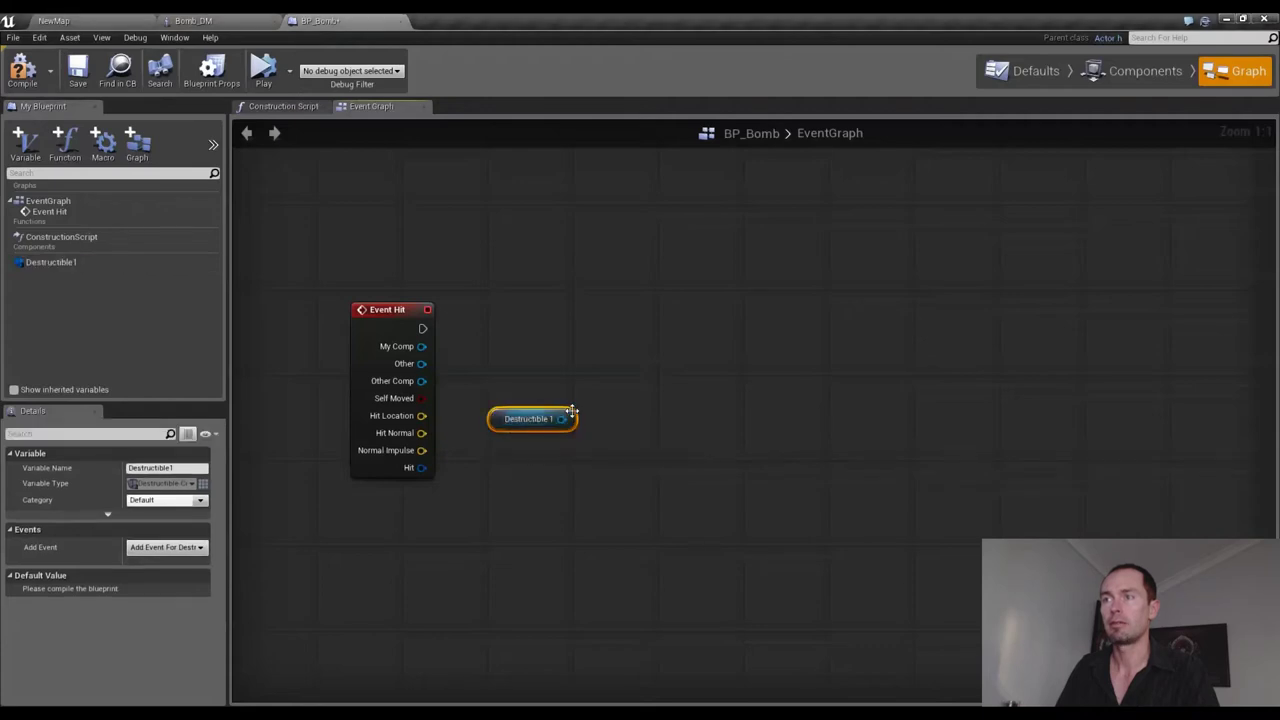
left_click_drag(563, 419, 611, 357)
type("appl")
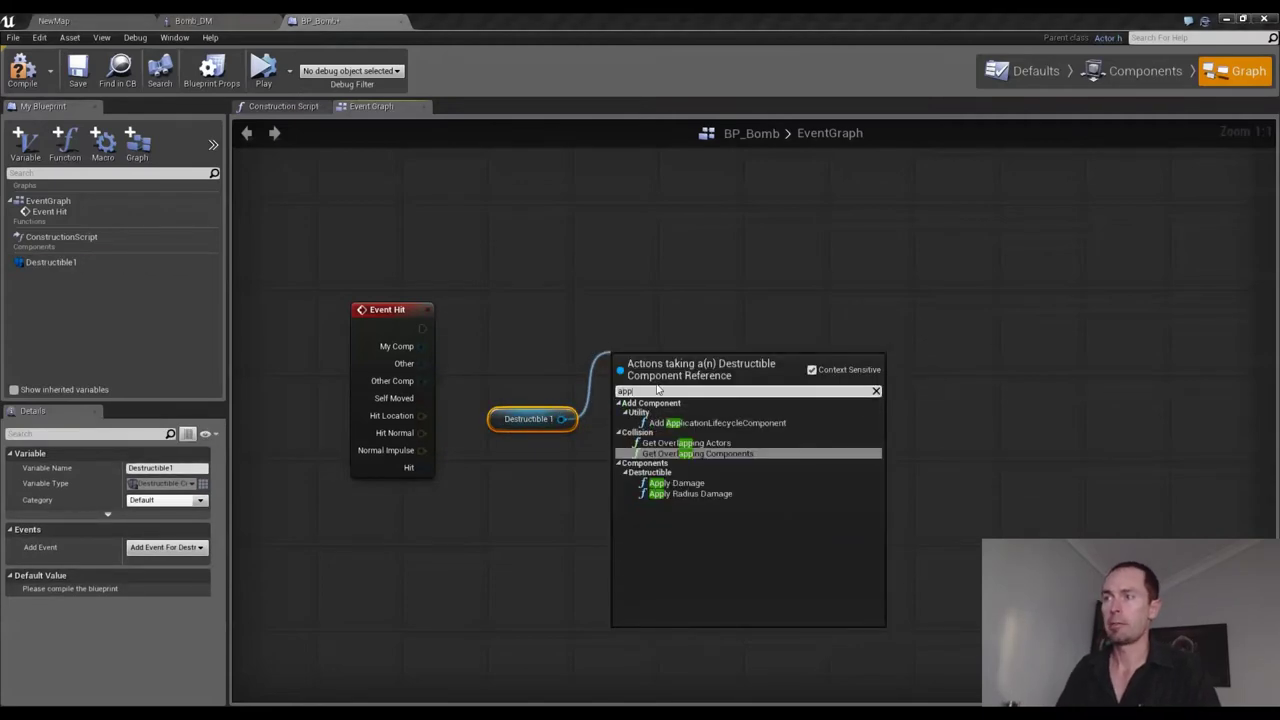
left_click(680, 483)
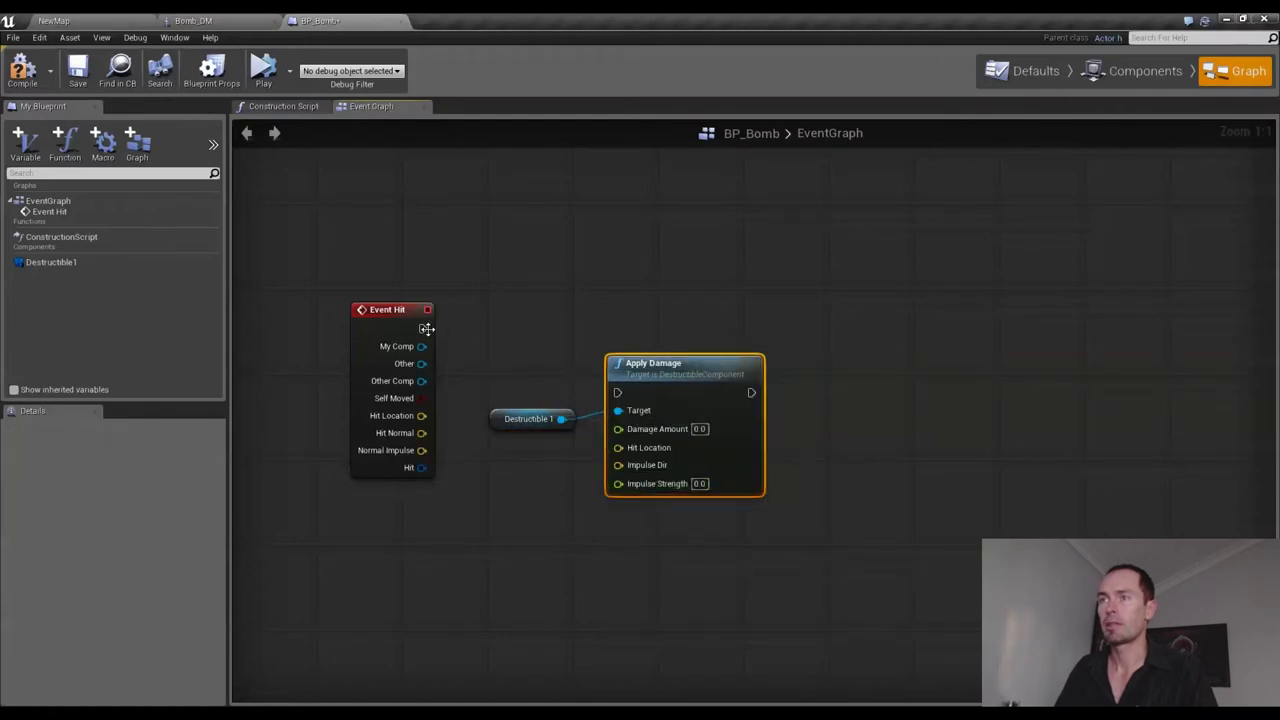
left_click_drag(424, 329, 617, 393)
left_click_drag(521, 419, 483, 387)
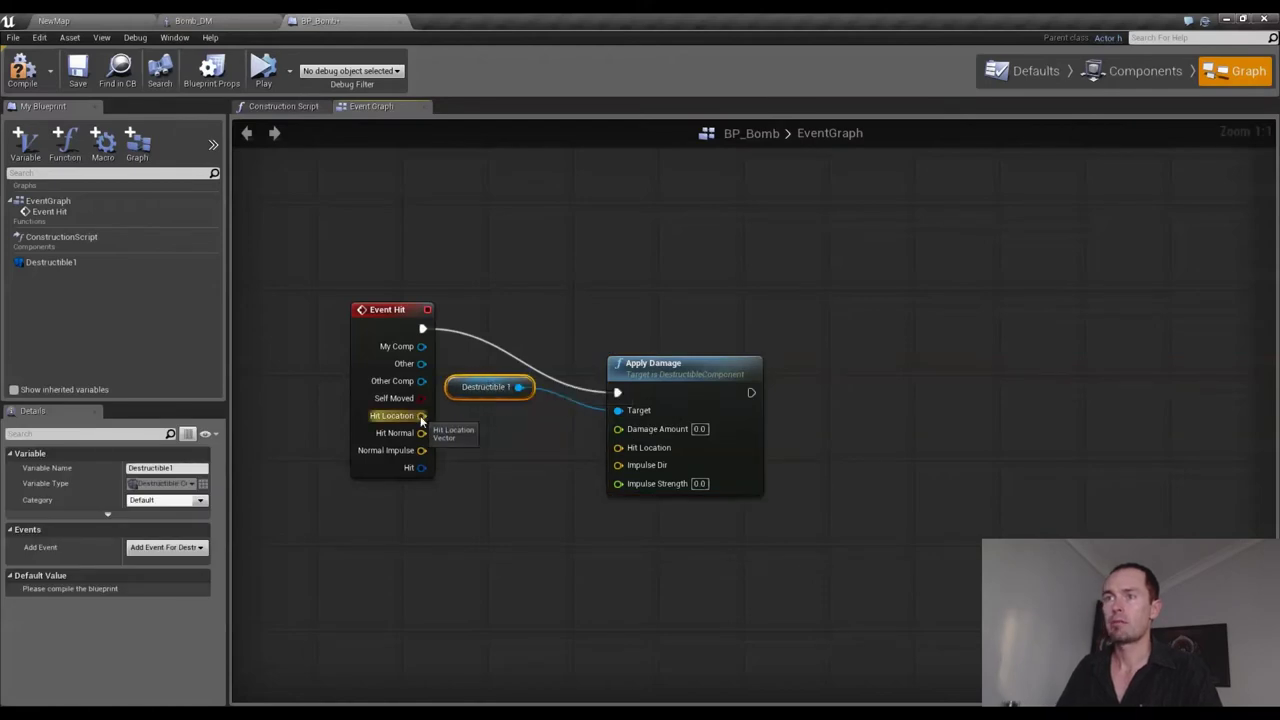
- Wire Hit Location and Hit Normal into Apply Damage, set damage 5000, impulse 2000, and compile
left_click_drag(421, 418, 619, 452)
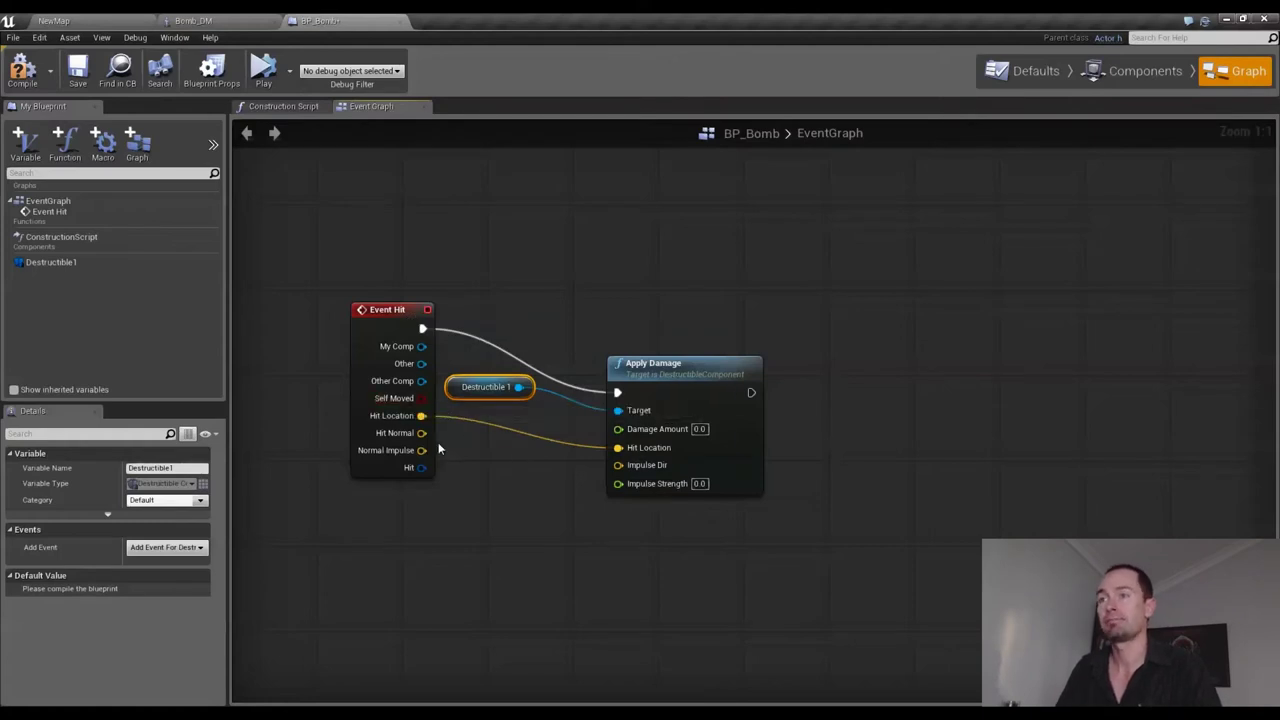
left_click_drag(421, 432, 618, 468)
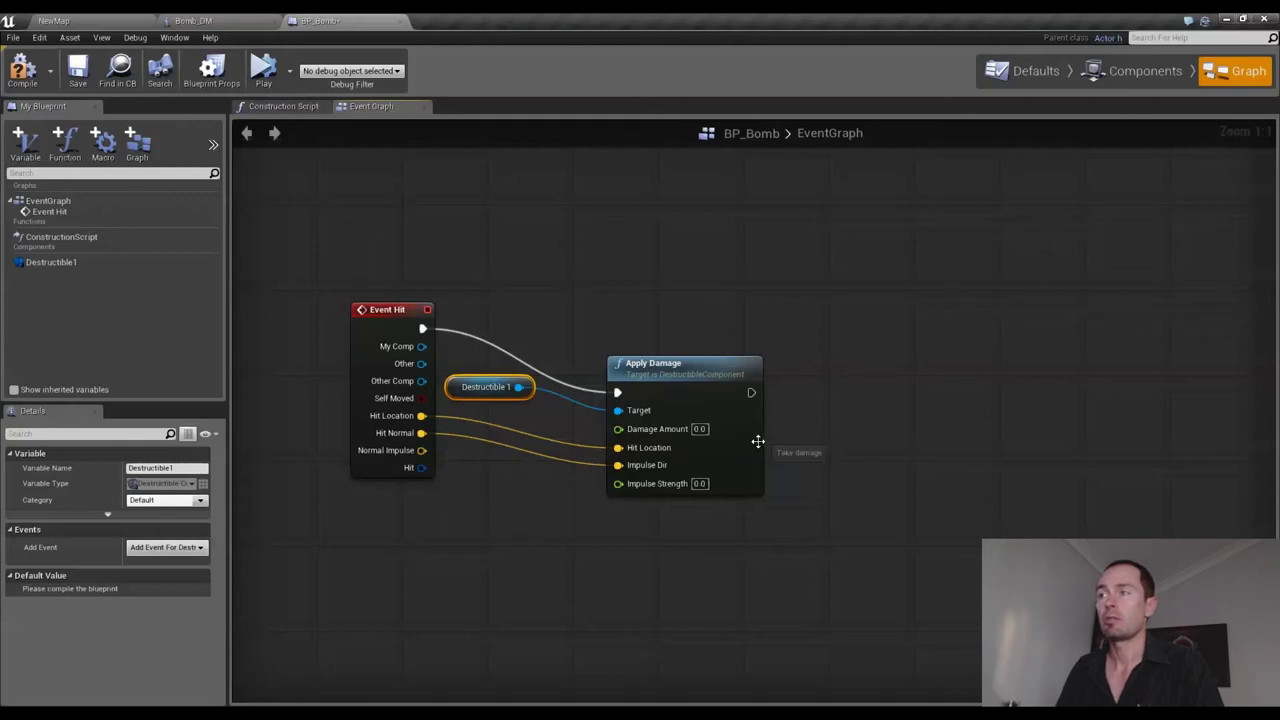
left_click(700, 430)
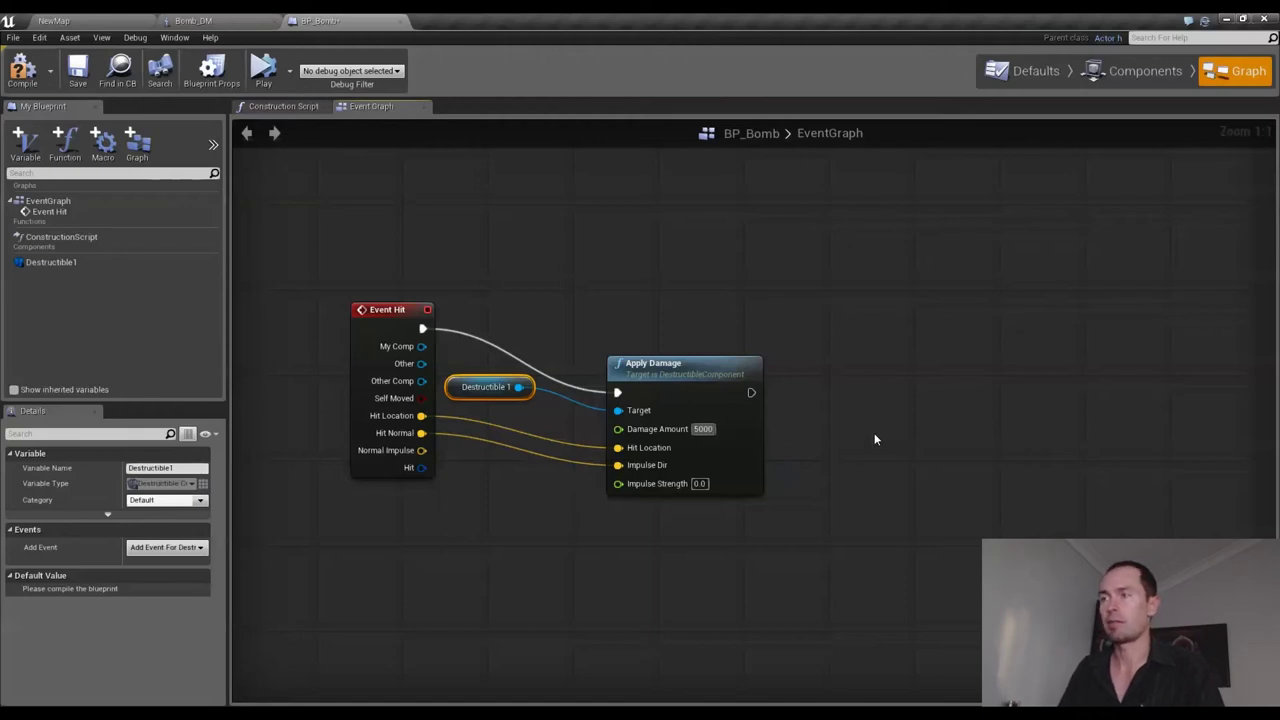
key("Tab")
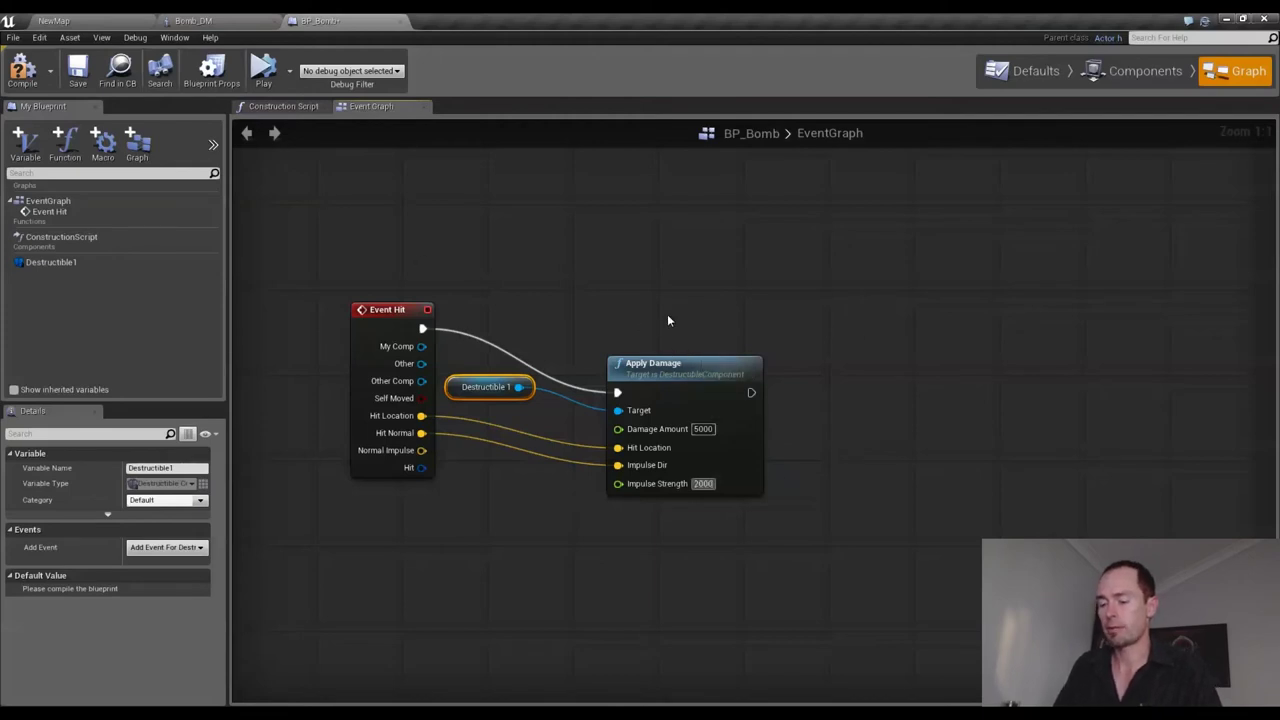
key("Return")
left_click(35, 86)
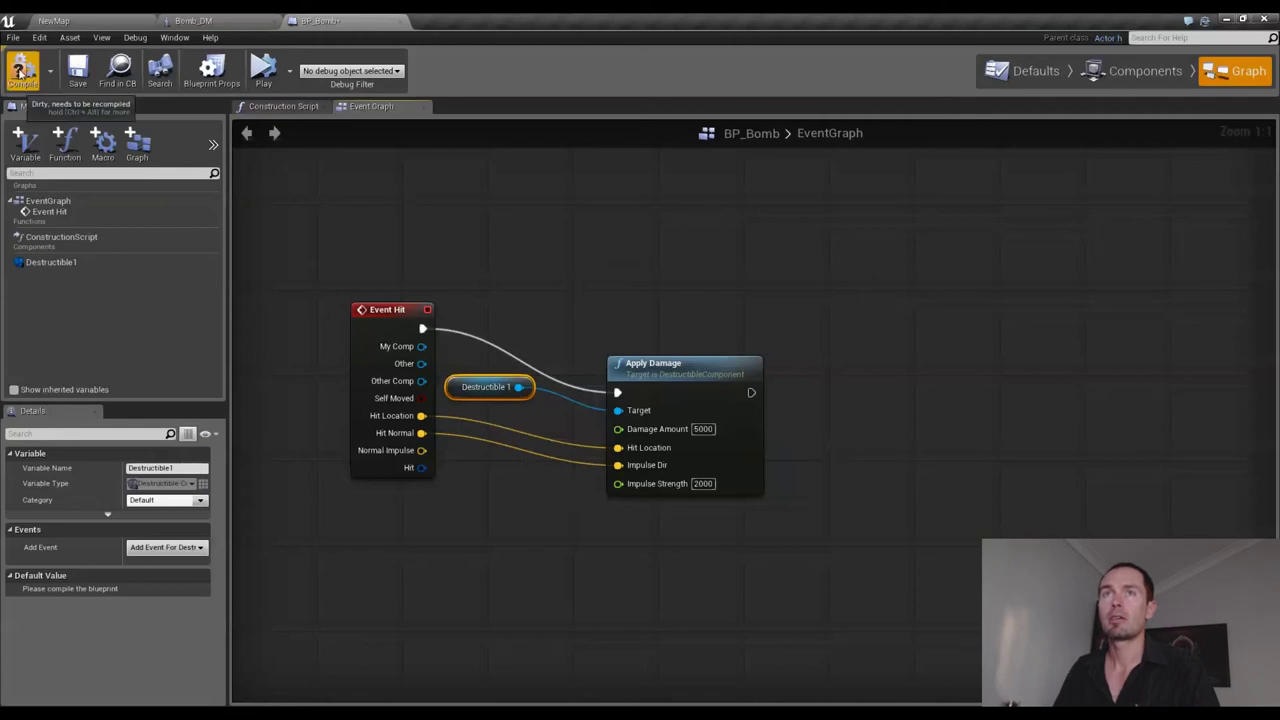
left_click(66, 19)
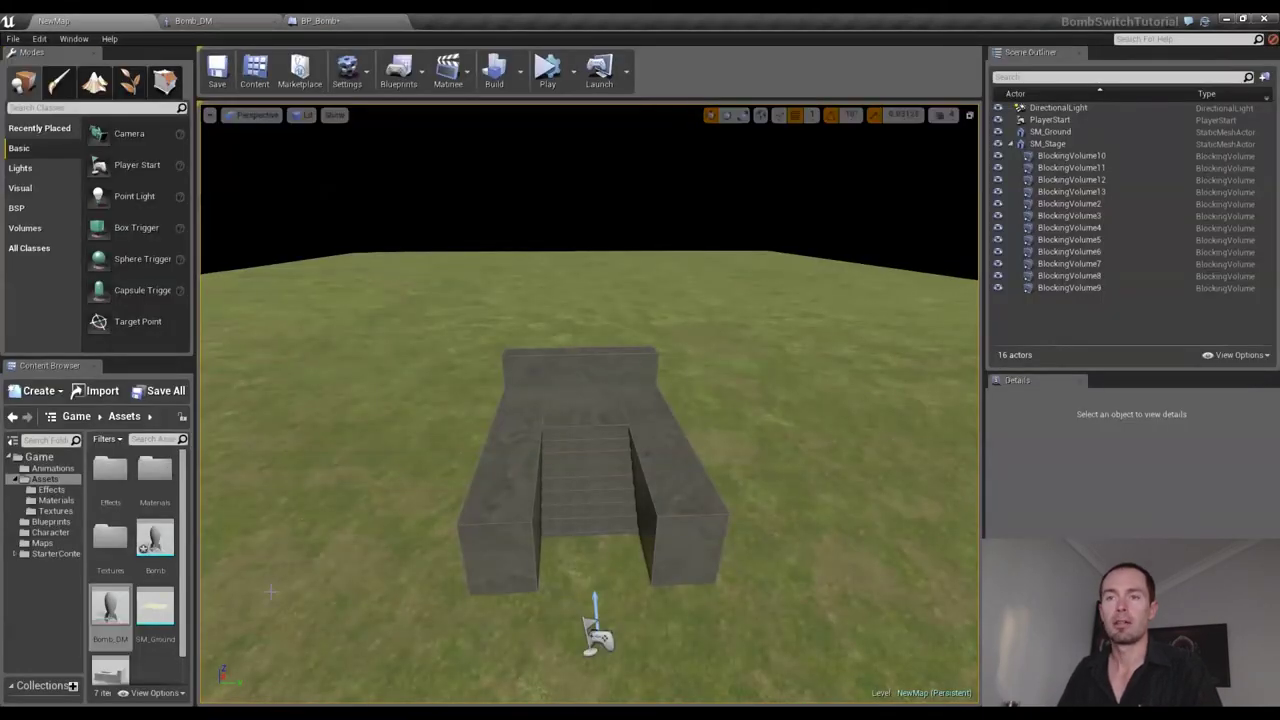
- Place BP_Bomb in the level and rotate it upside down to -180 on X
left_click(48, 522)
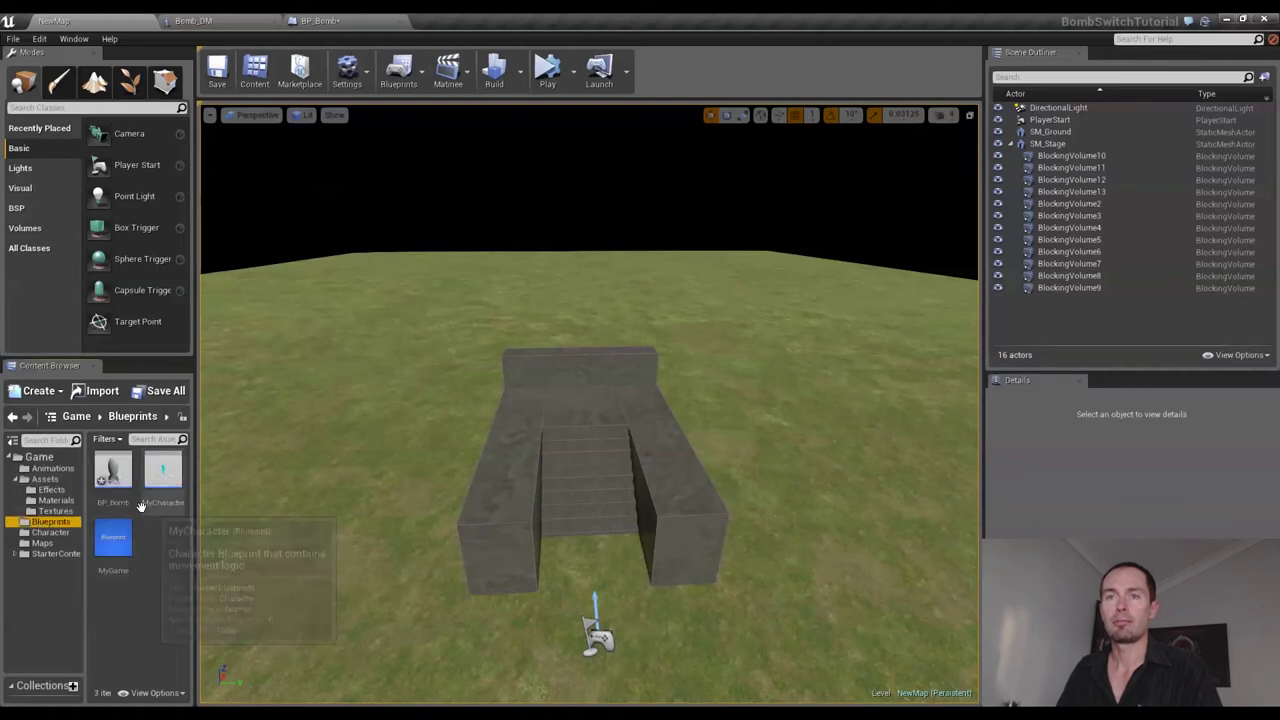
left_click_drag(112, 470, 560, 208)
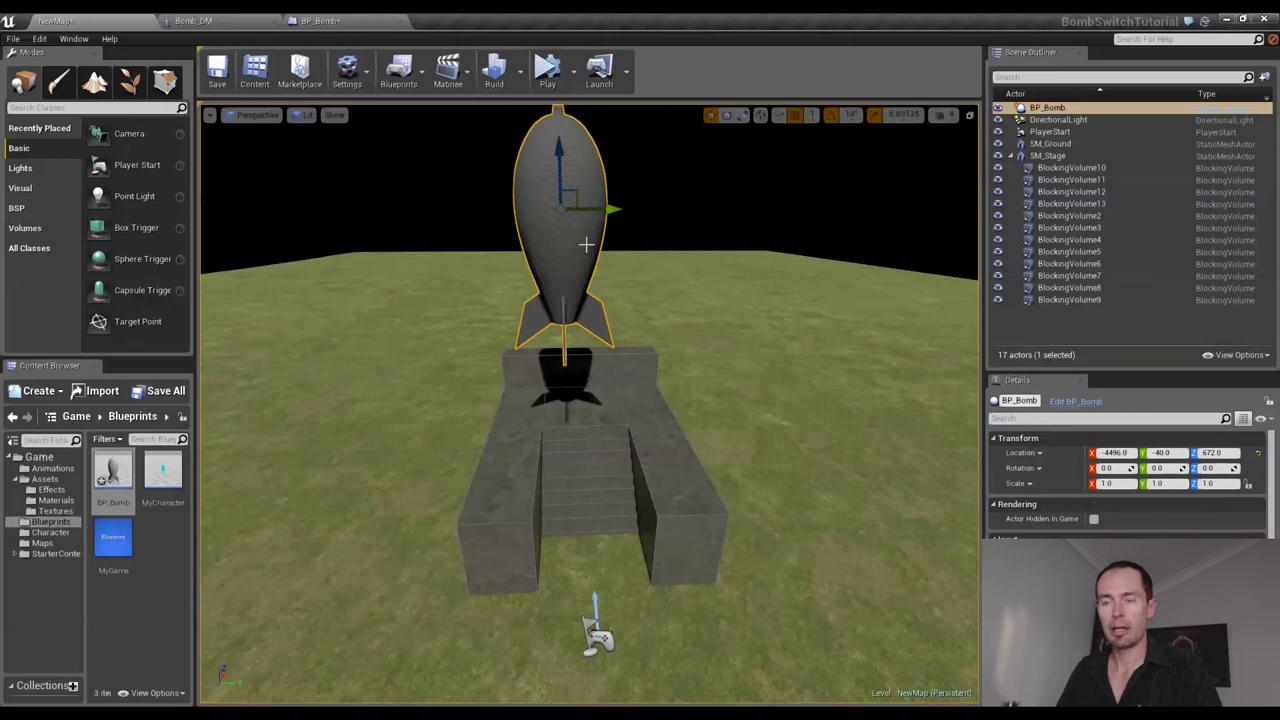
key("e")
left_click_drag(590, 212, 540, 250)
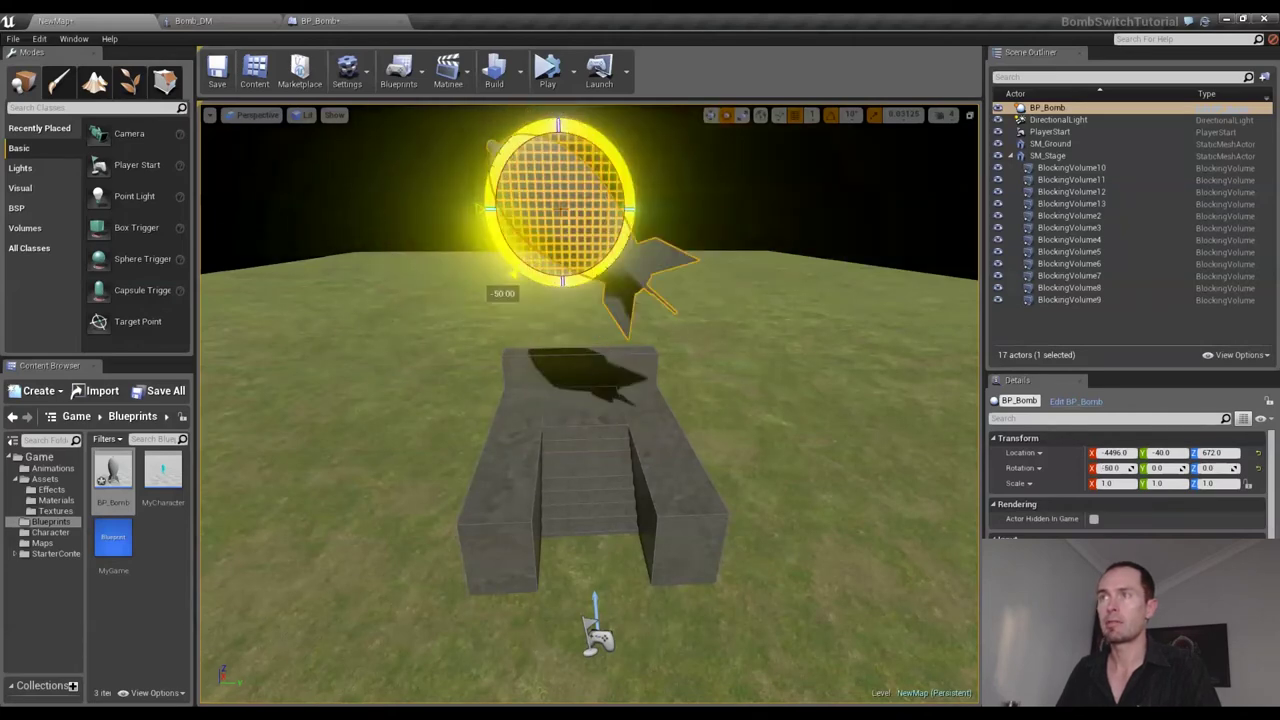
left_click_drag(503, 293, 760, 225)
left_click_drag(760, 635, 736, 406, "alt")
- Raise the bomb high above the ground, to about Z 4073
key("w")
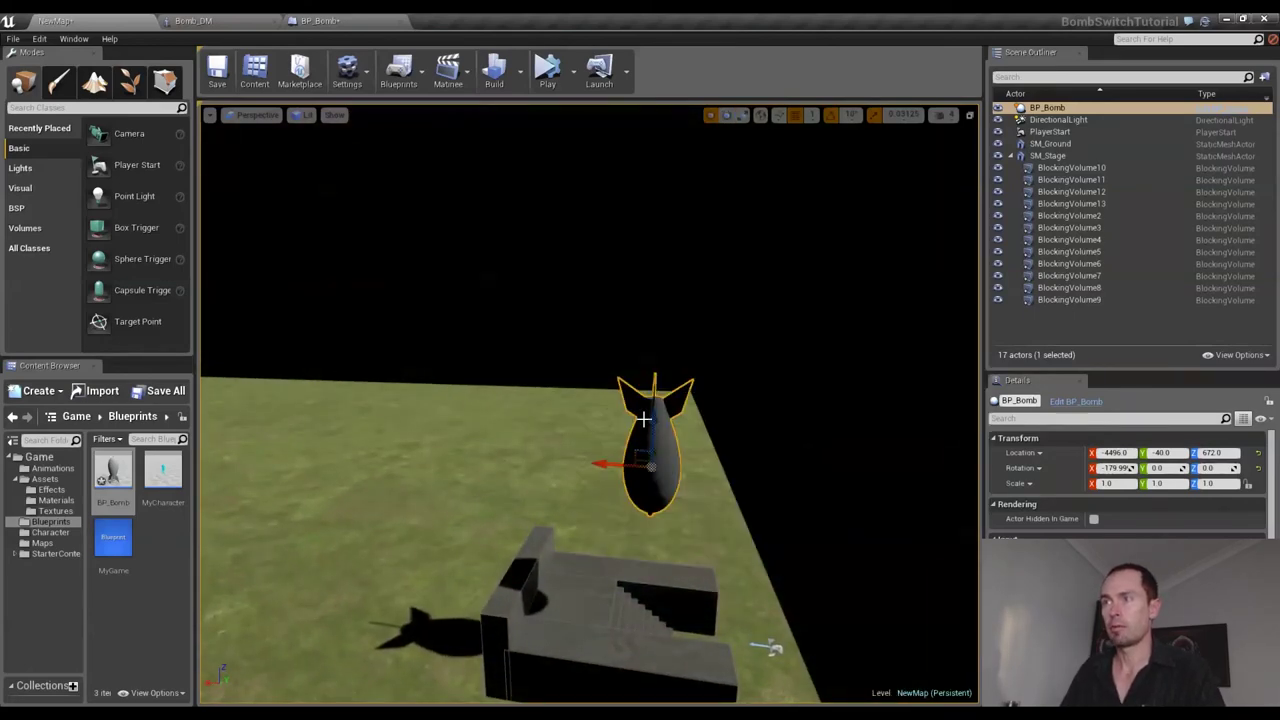
left_click_drag(645, 412, 602, 382)
left_click_drag(610, 338, 420, 338, "shift")
left_click_drag(656, 320, 652, 320, "shift")
right_click_drag(652, 320, 891, 363)
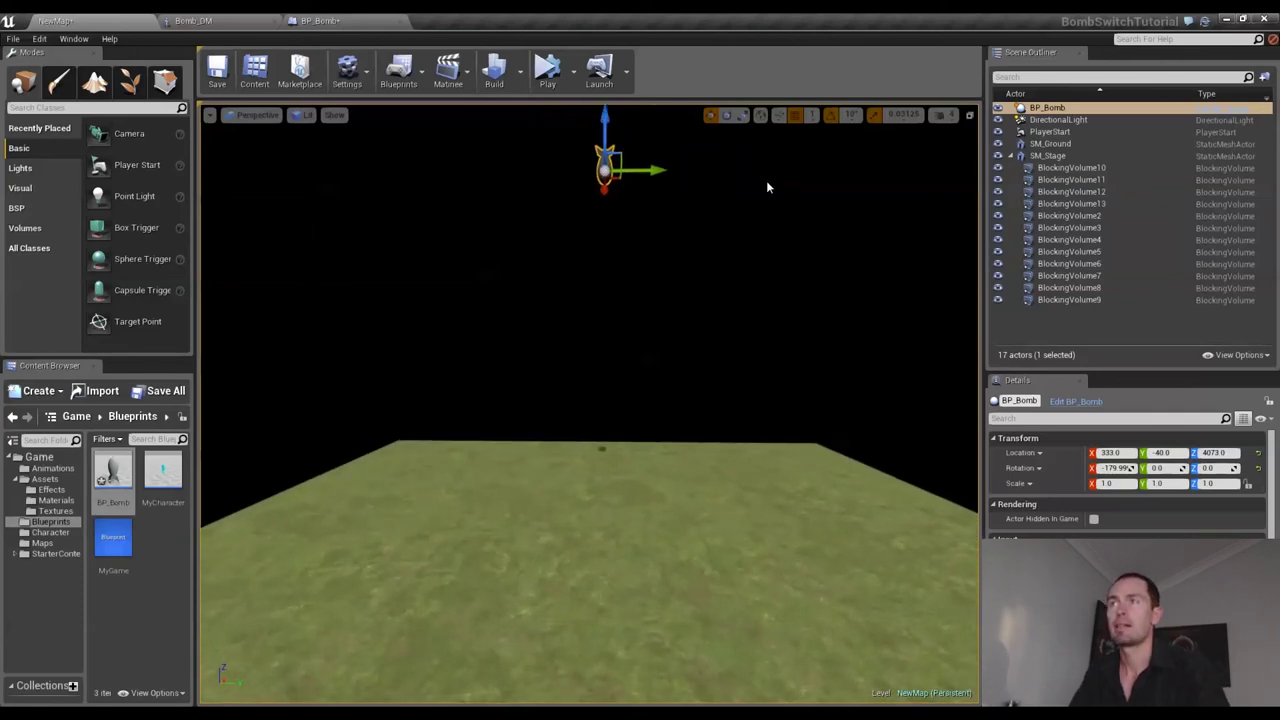
left_click(574, 74)
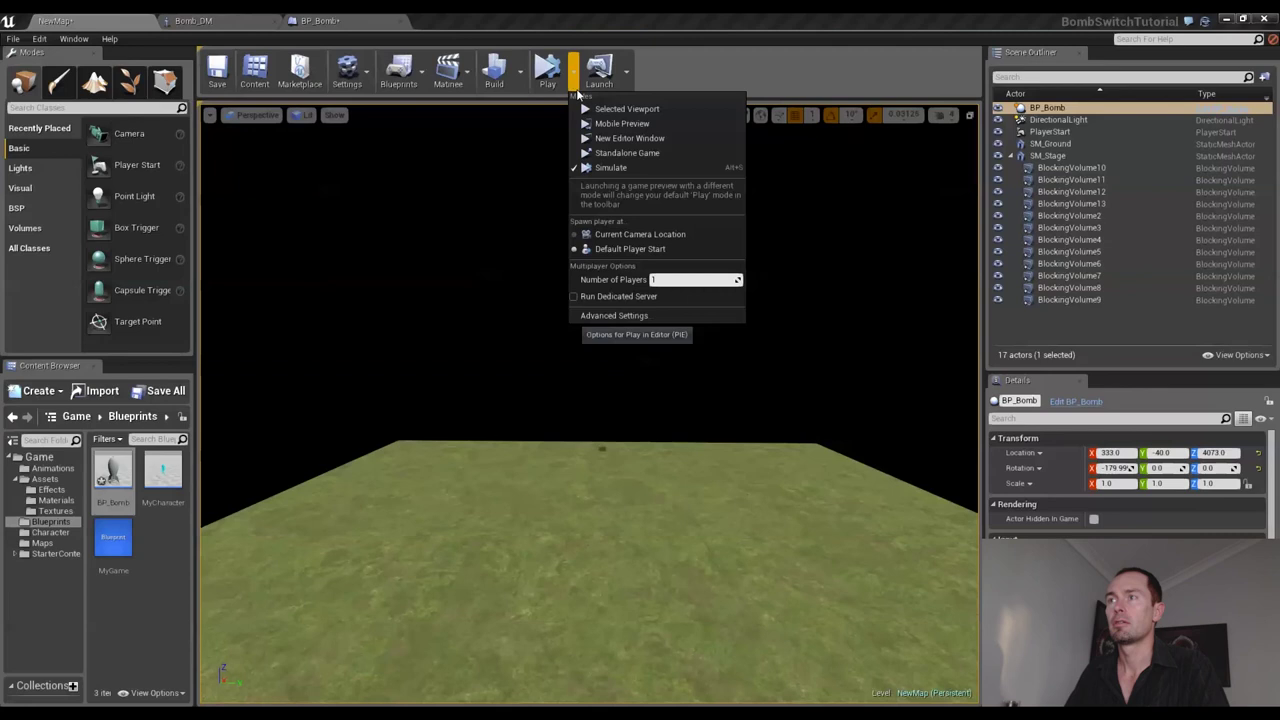
- Simulate the level and watch the bomb fall and shatter into orange fragments
left_click(624, 168)
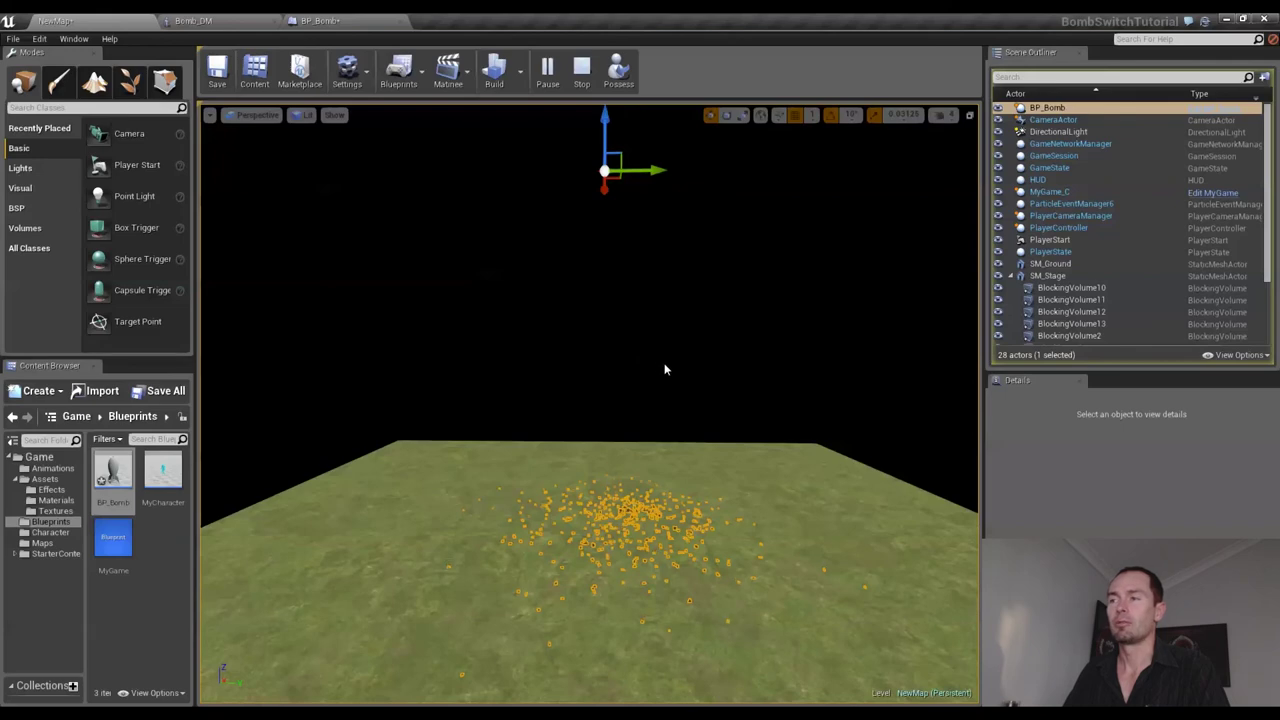
right_click_drag(666, 366, 785, 430)
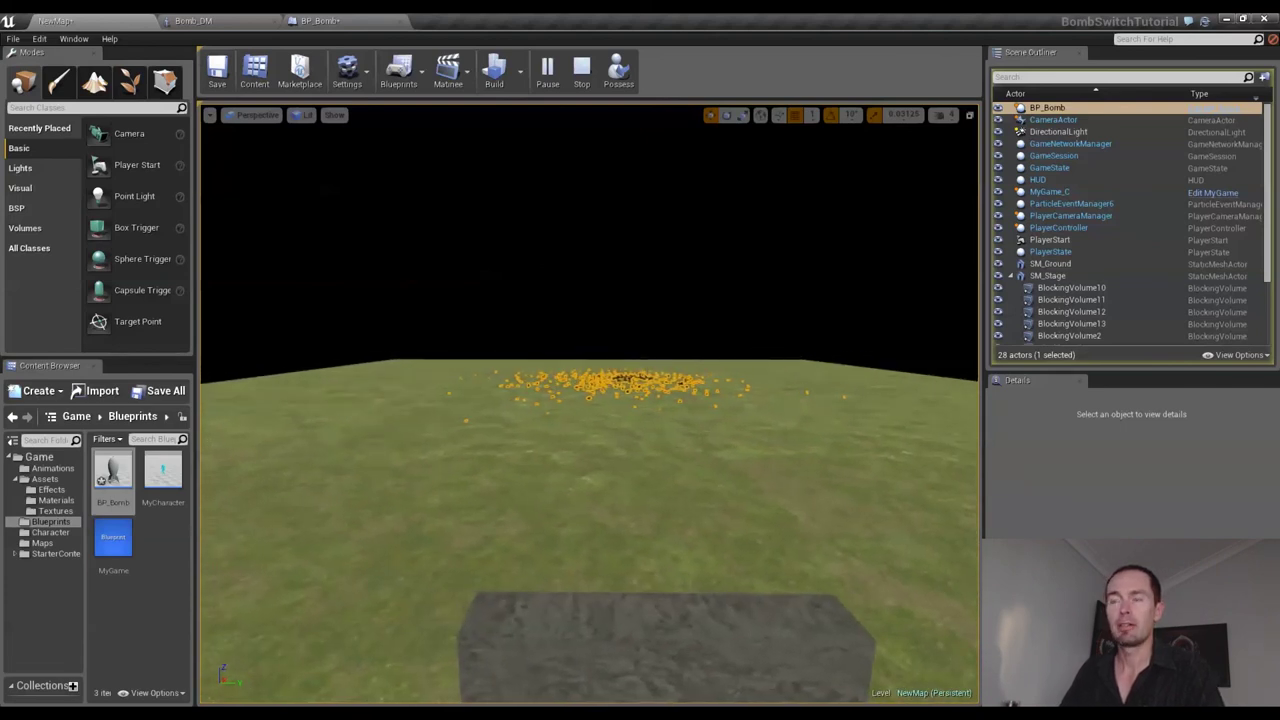